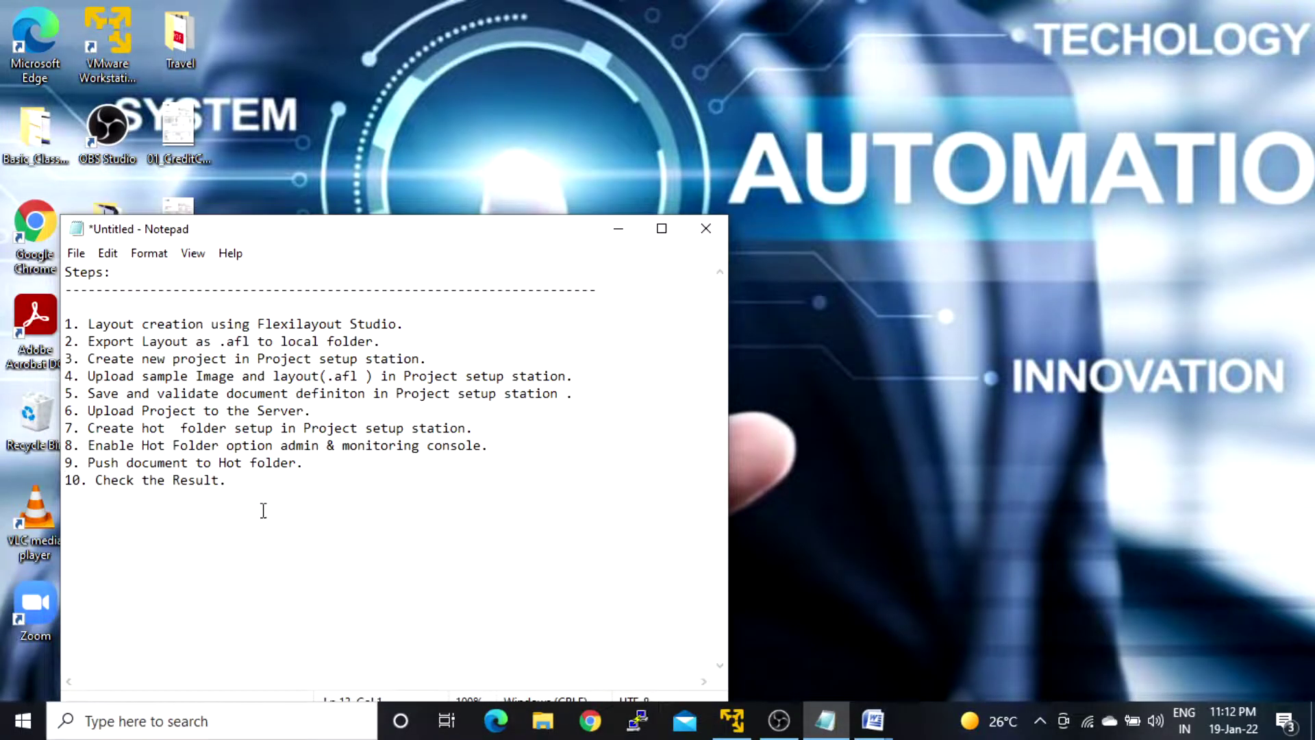
- Review the recap notes, highlighting the Layout Studio, .afl, new project and sample image wording in steps 1–4
left_click_drag(228, 480, 42, 328)
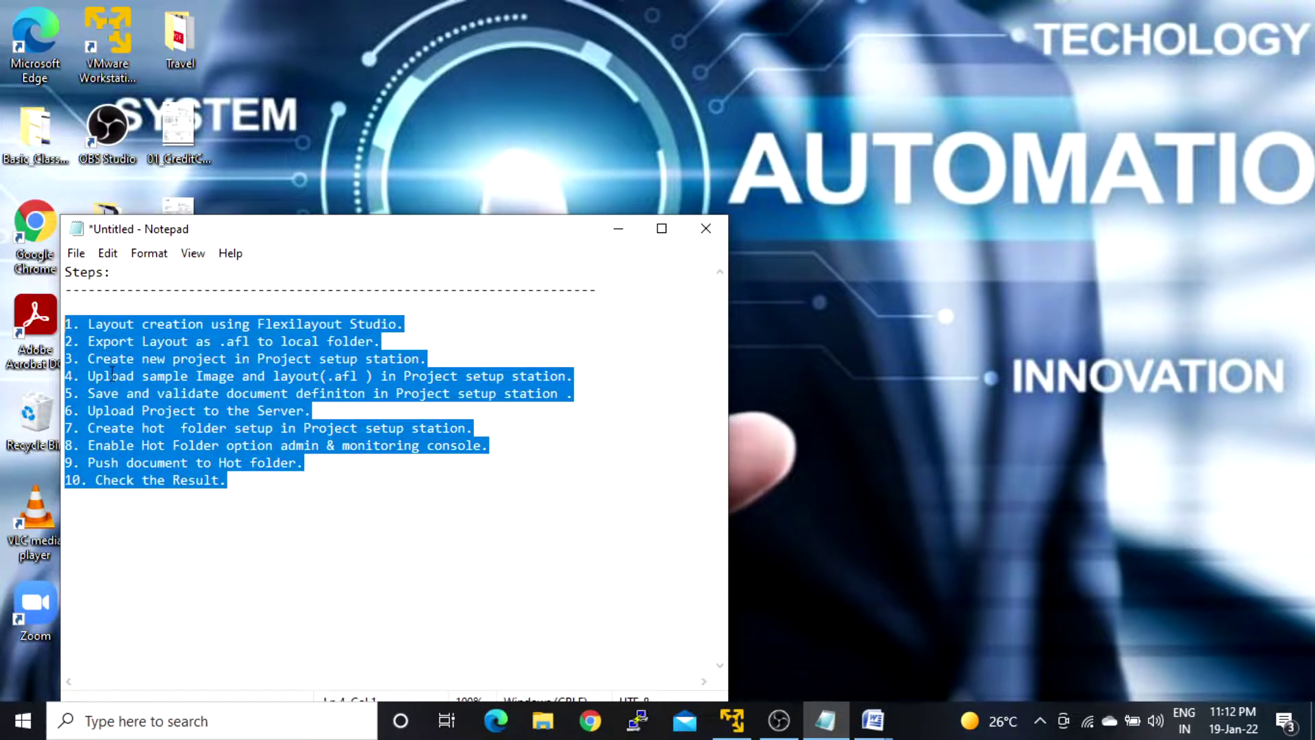
left_click(256, 481)
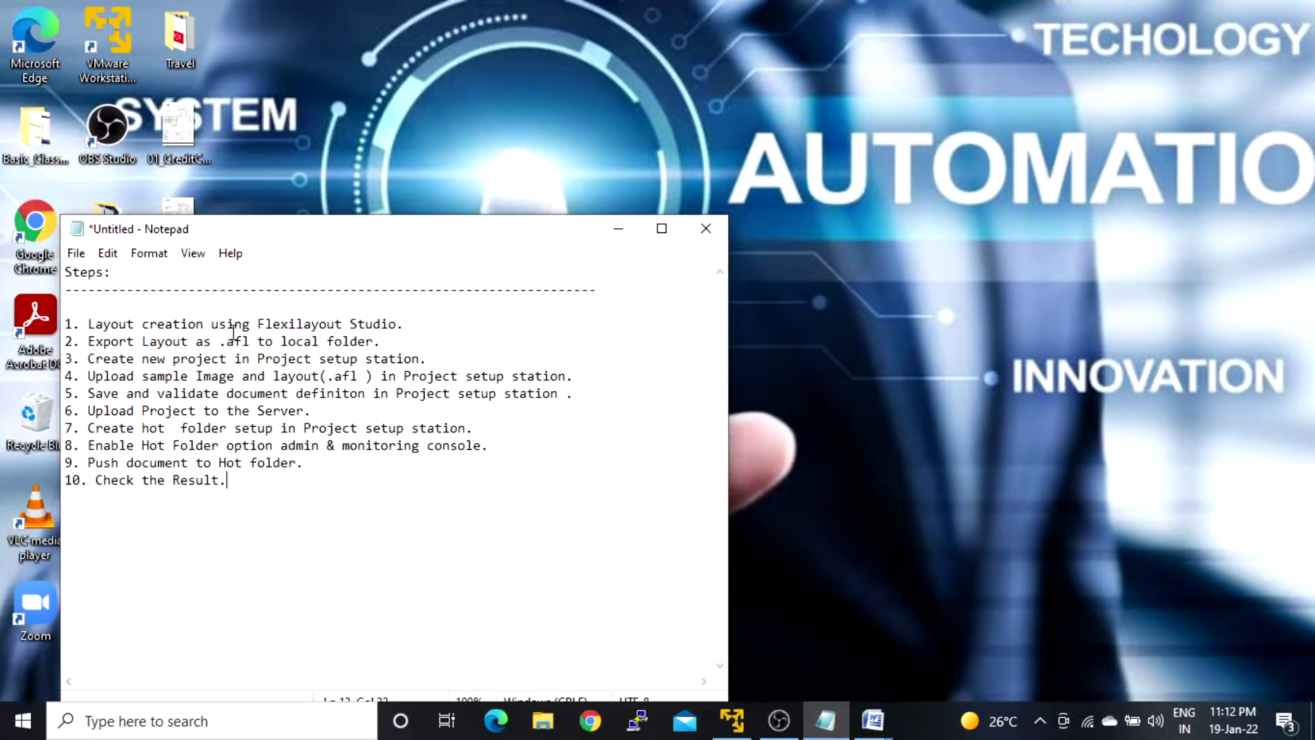
left_click_drag(211, 340, 280, 342)
left_click_drag(382, 340, 266, 325)
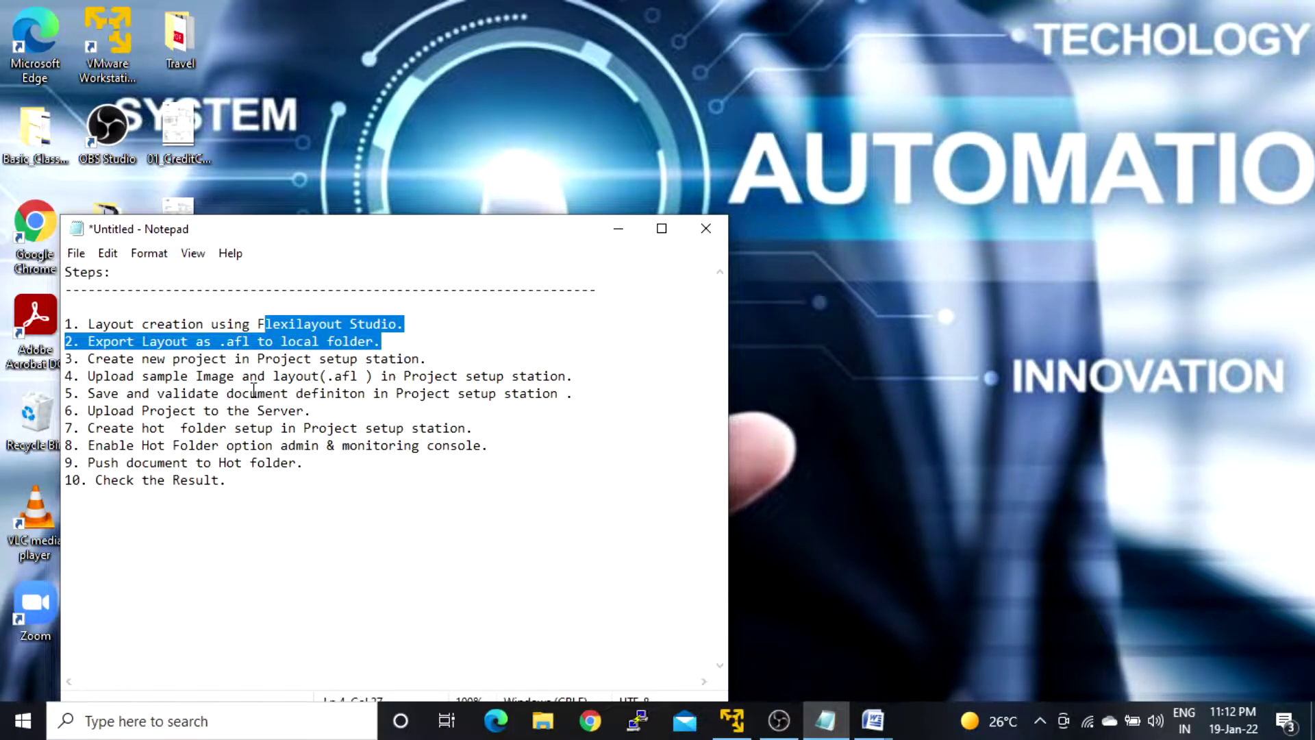
left_click_drag(142, 359, 236, 359)
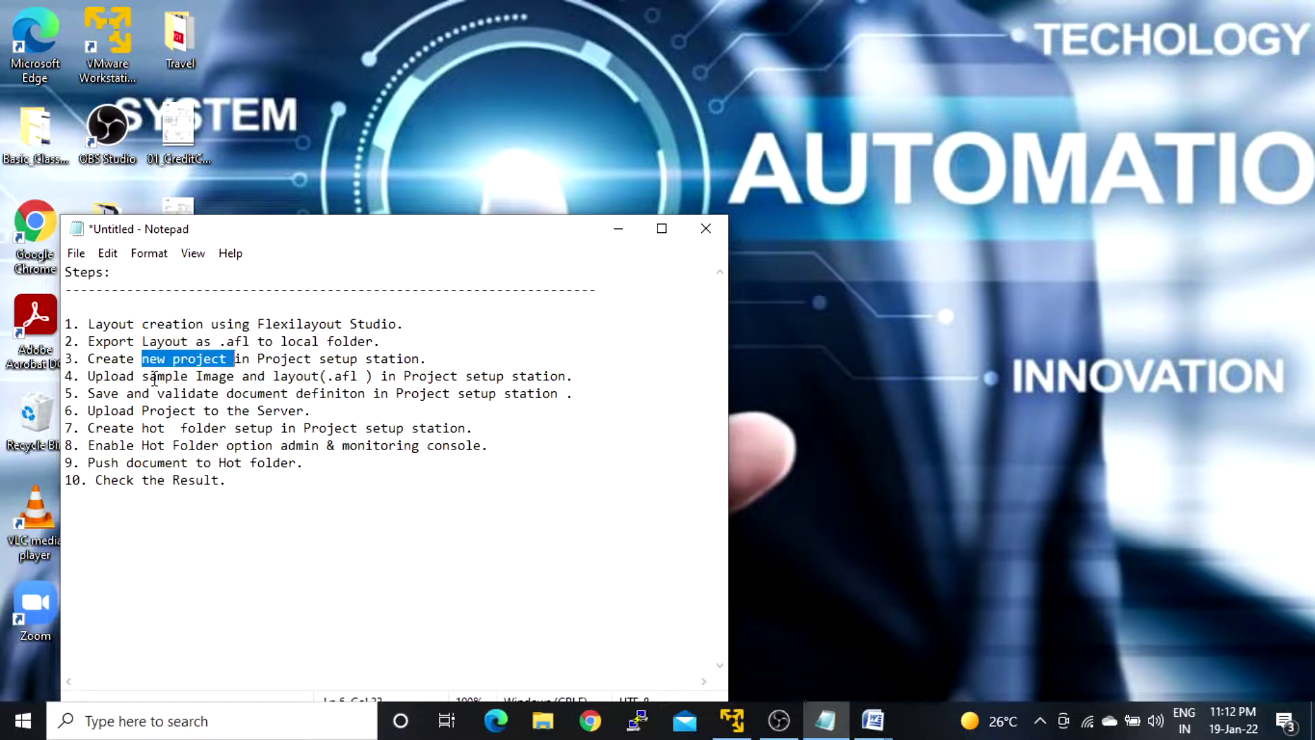
left_click_drag(149, 375, 222, 375)
left_click_drag(372, 376, 316, 368)
left_click_drag(405, 328, 302, 323)
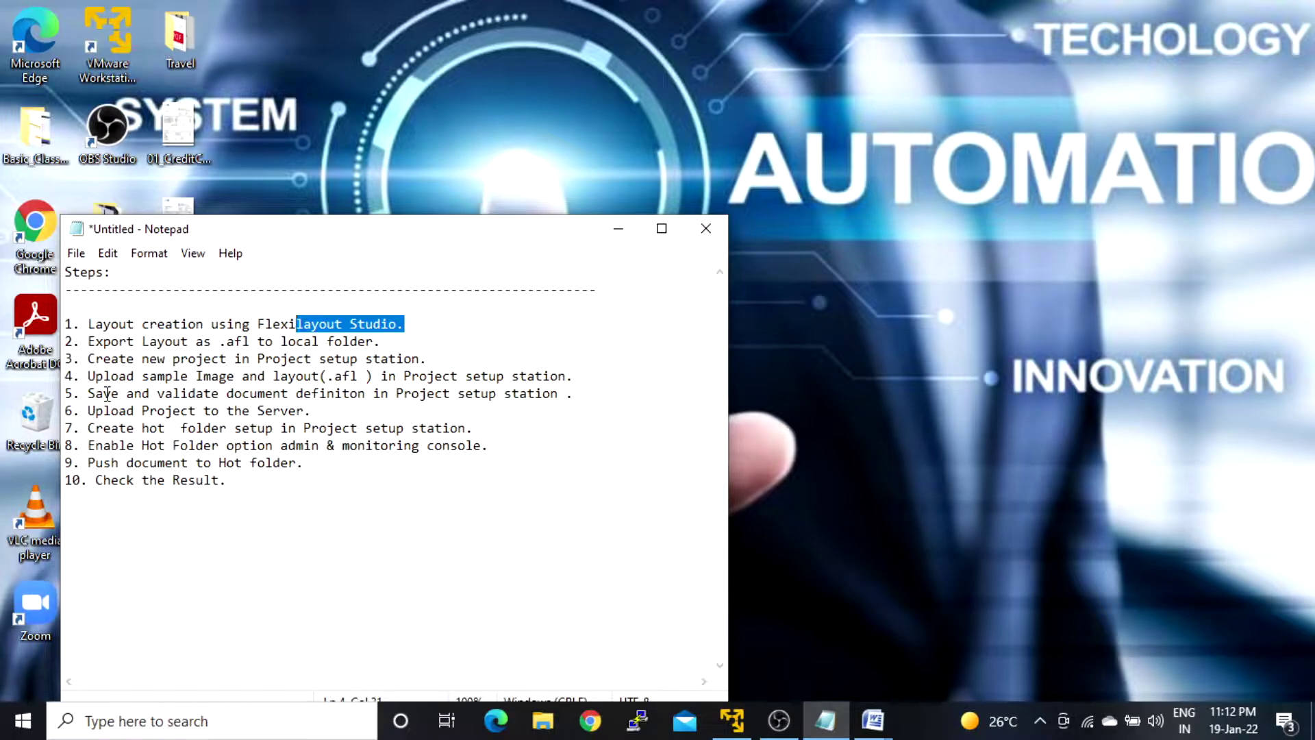
- Highlight the validate, project upload, hot folder and push-to-hot-folder wording in steps 5–9
left_click_drag(110, 393, 389, 393)
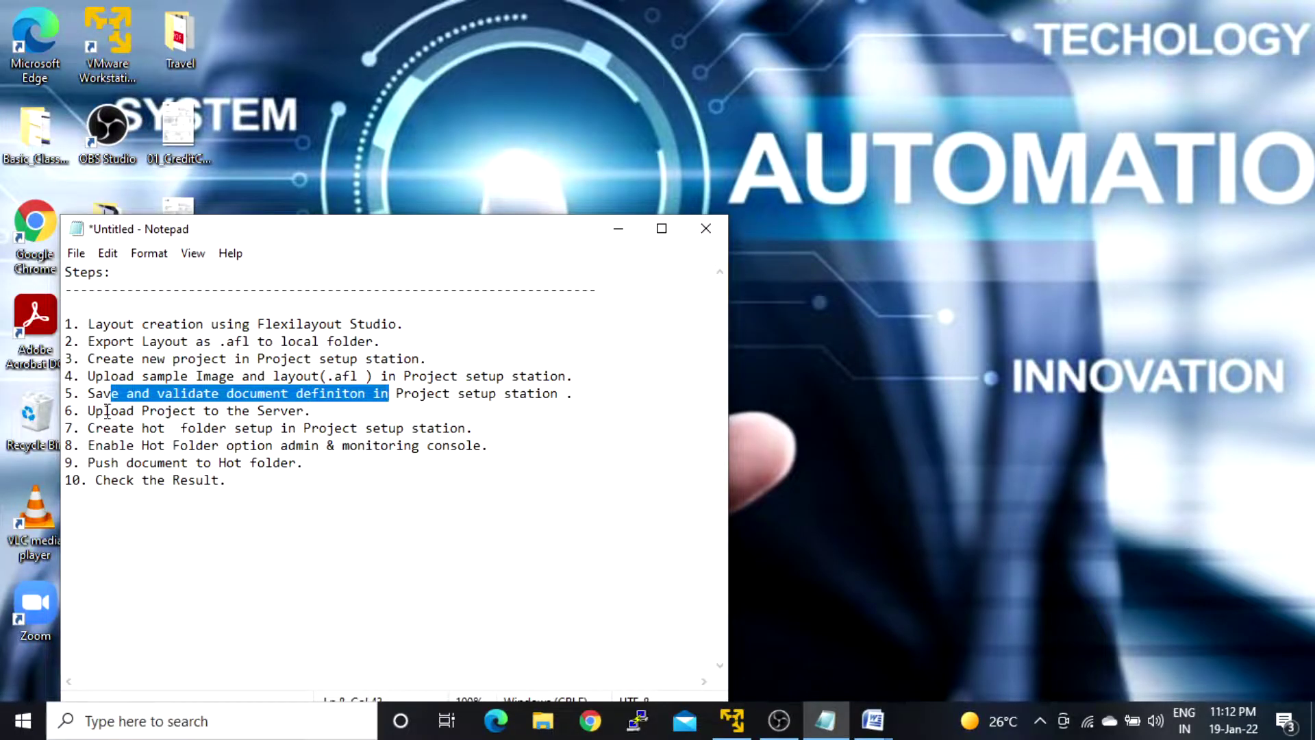
left_click_drag(124, 410, 268, 407)
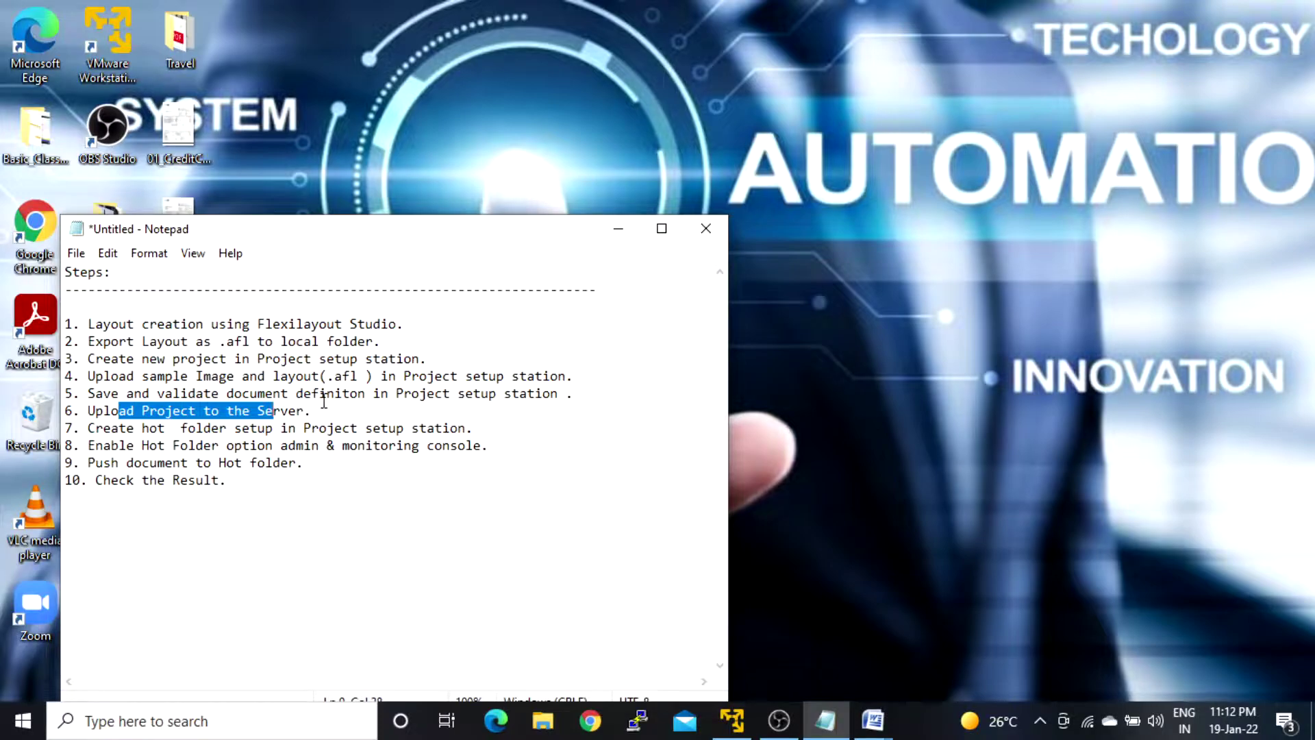
left_click_drag(111, 428, 188, 428)
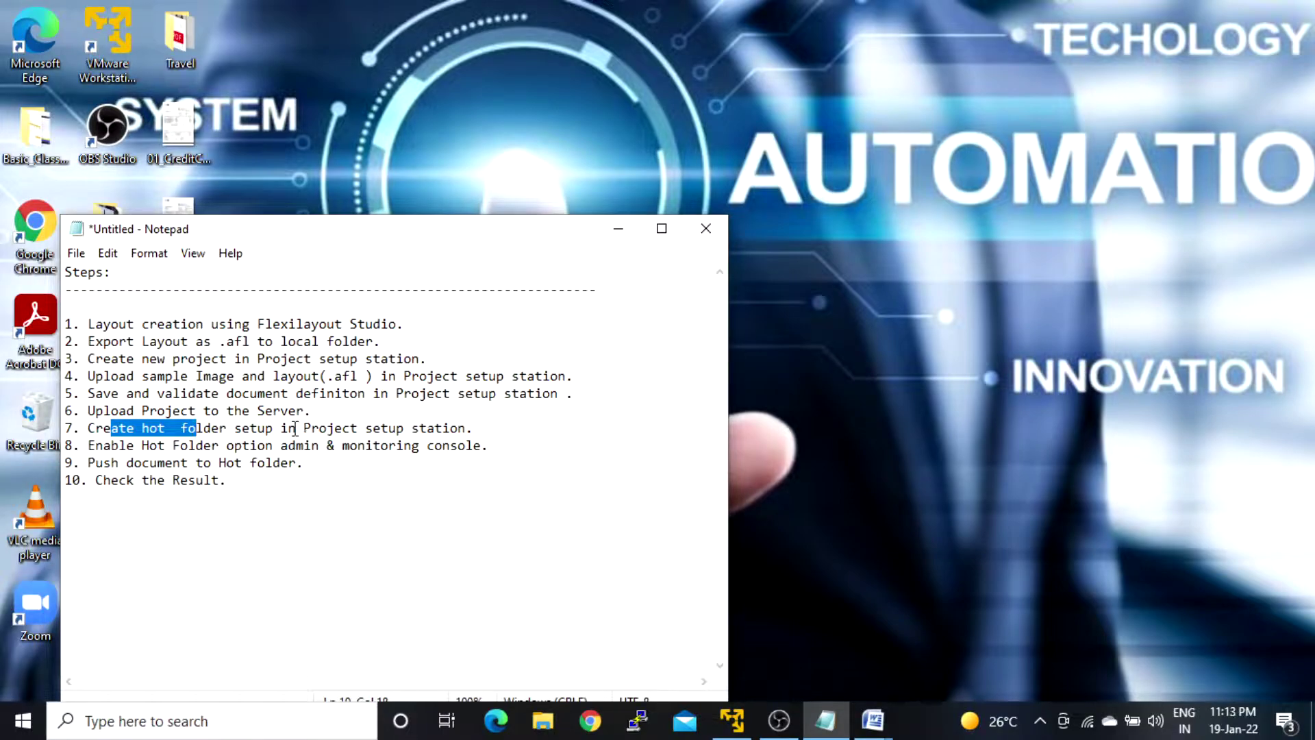
left_click_drag(298, 428, 345, 429)
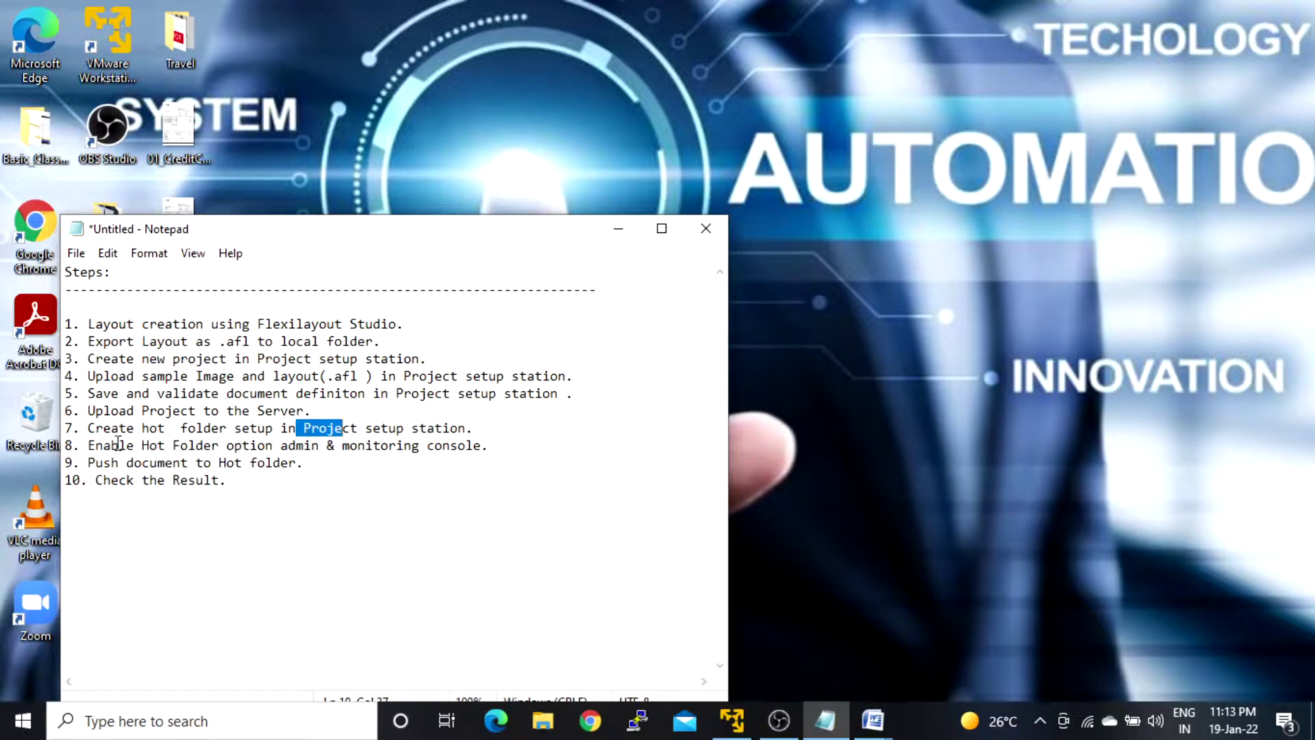
left_click_drag(112, 443, 196, 443)
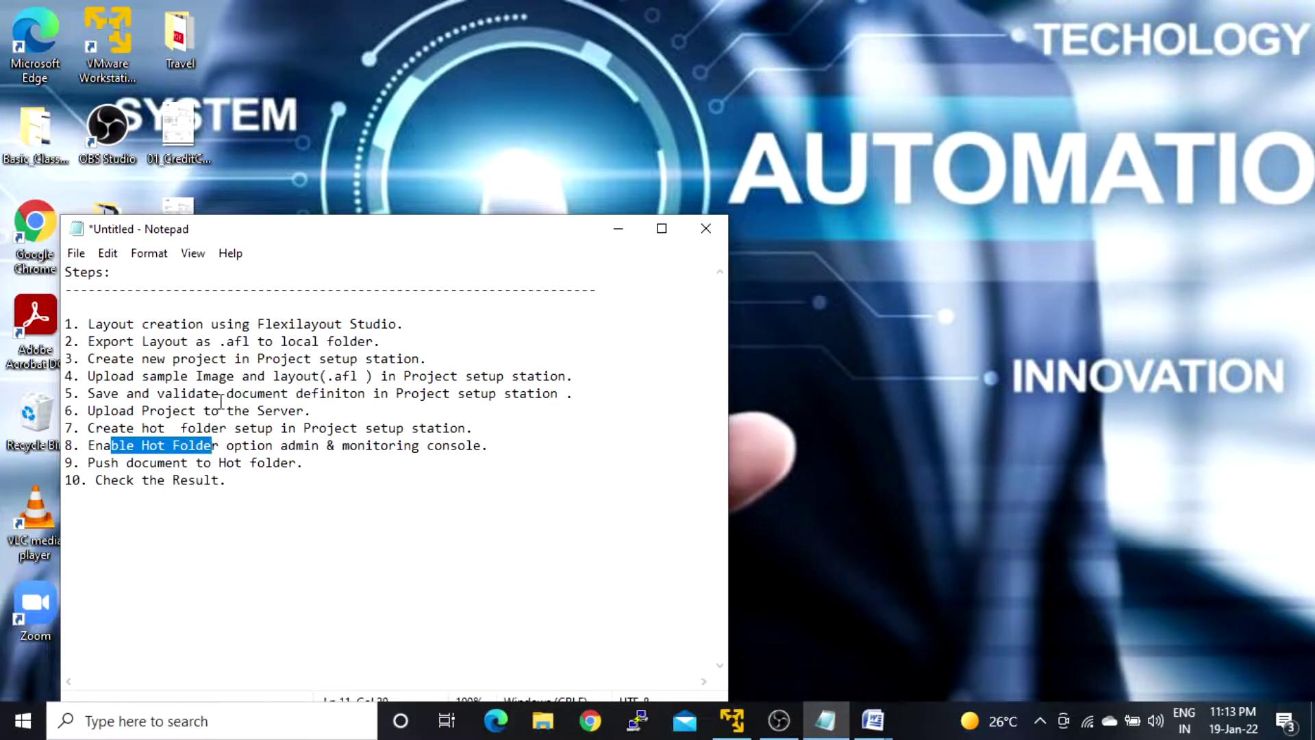
left_click_drag(280, 447, 449, 463)
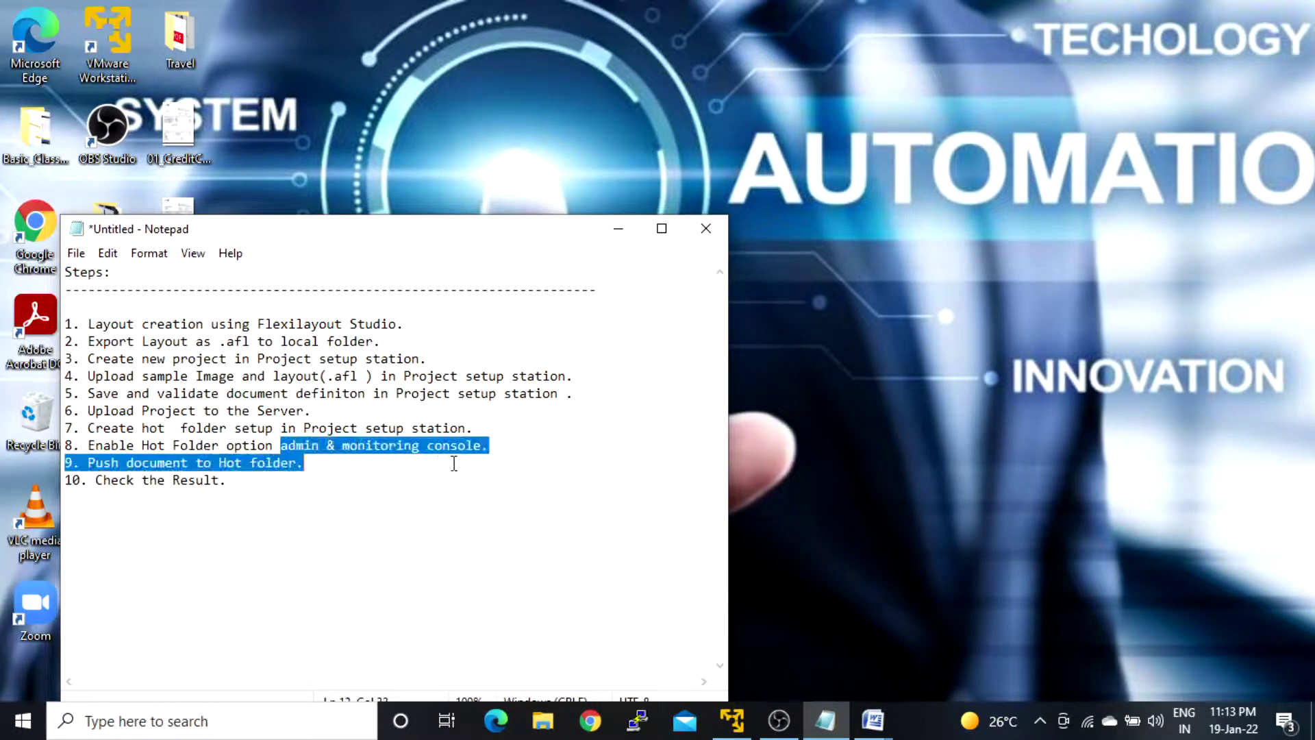
left_click(261, 487)
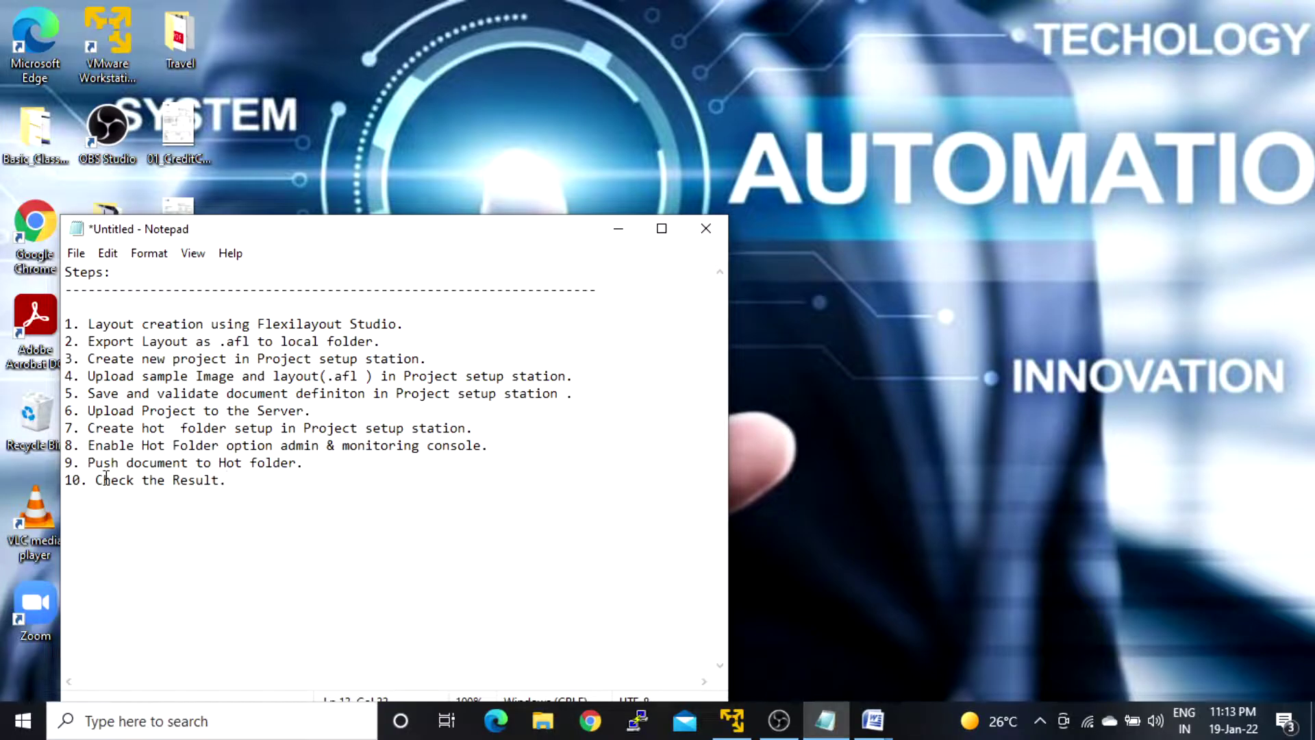
left_click_drag(90, 463, 243, 464)
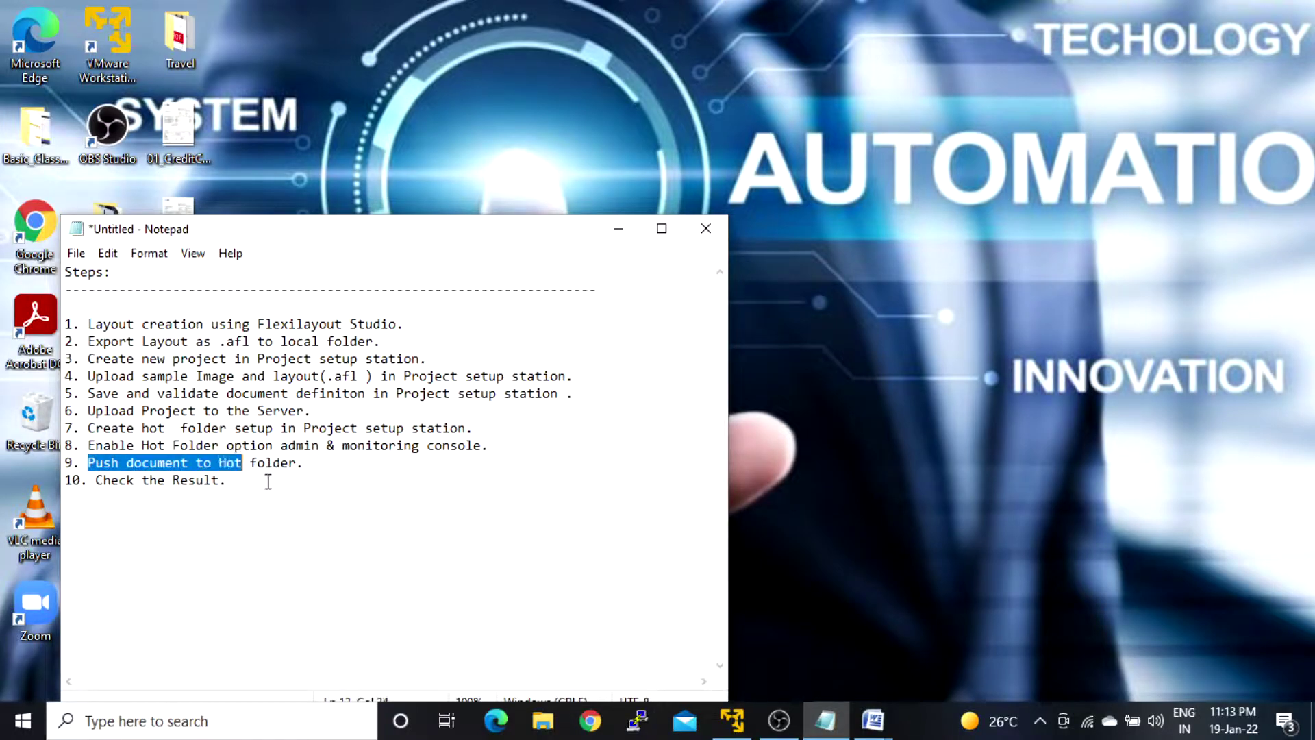
left_click(282, 488)
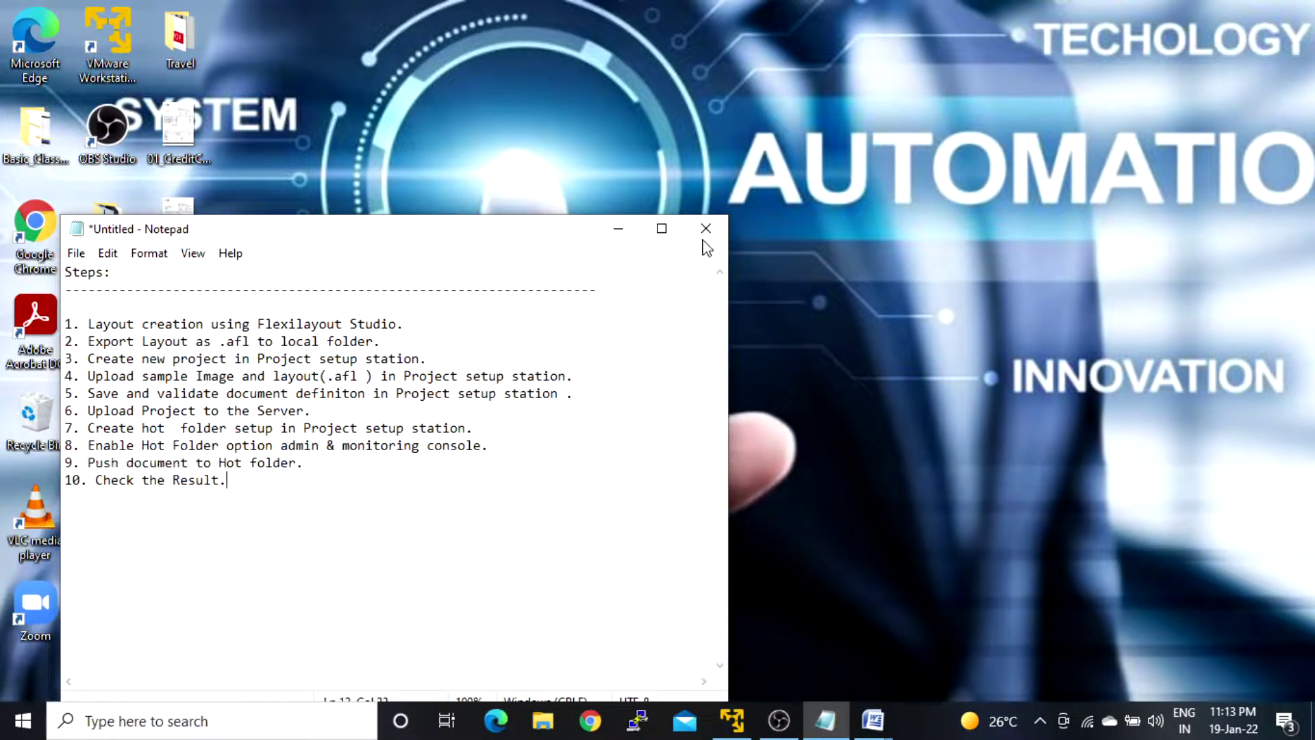
- Switch to FlexiLayout Studio, review the Demo1_17Jan credit-card layout and its File menu, then close it
left_click(617, 228)
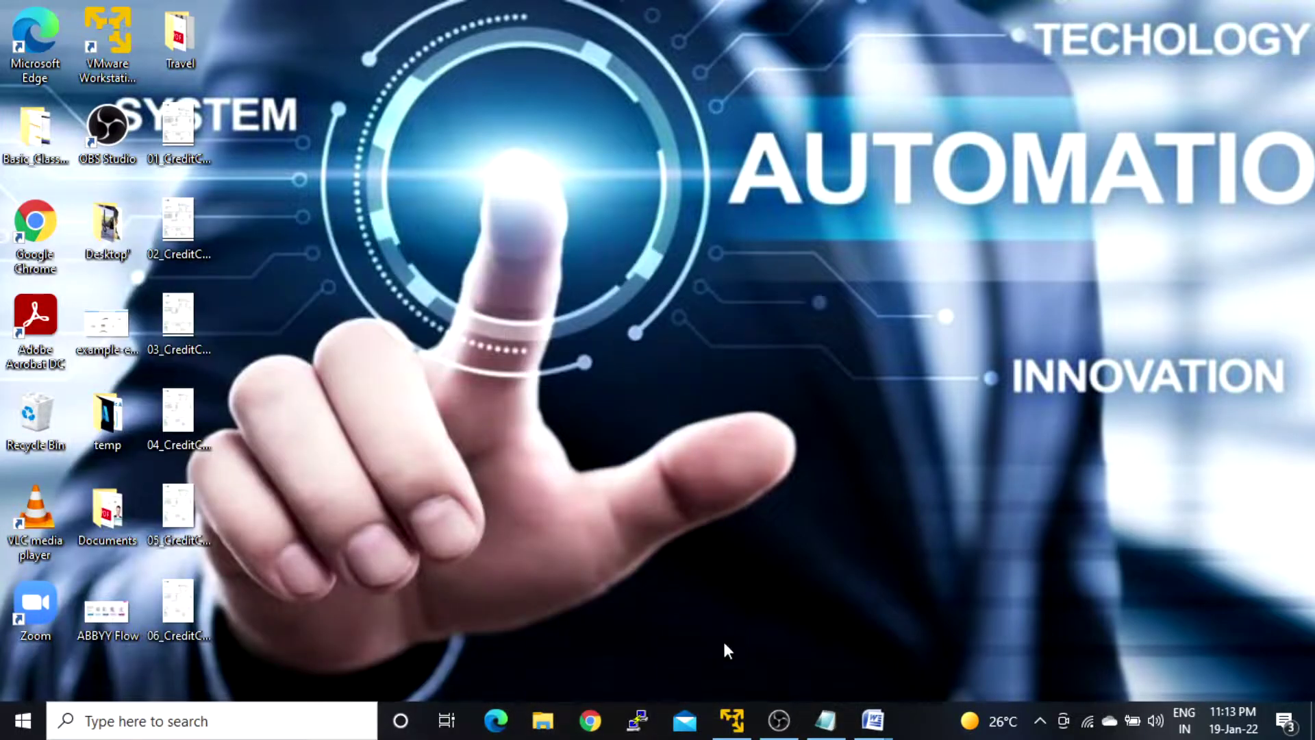
left_click(731, 721)
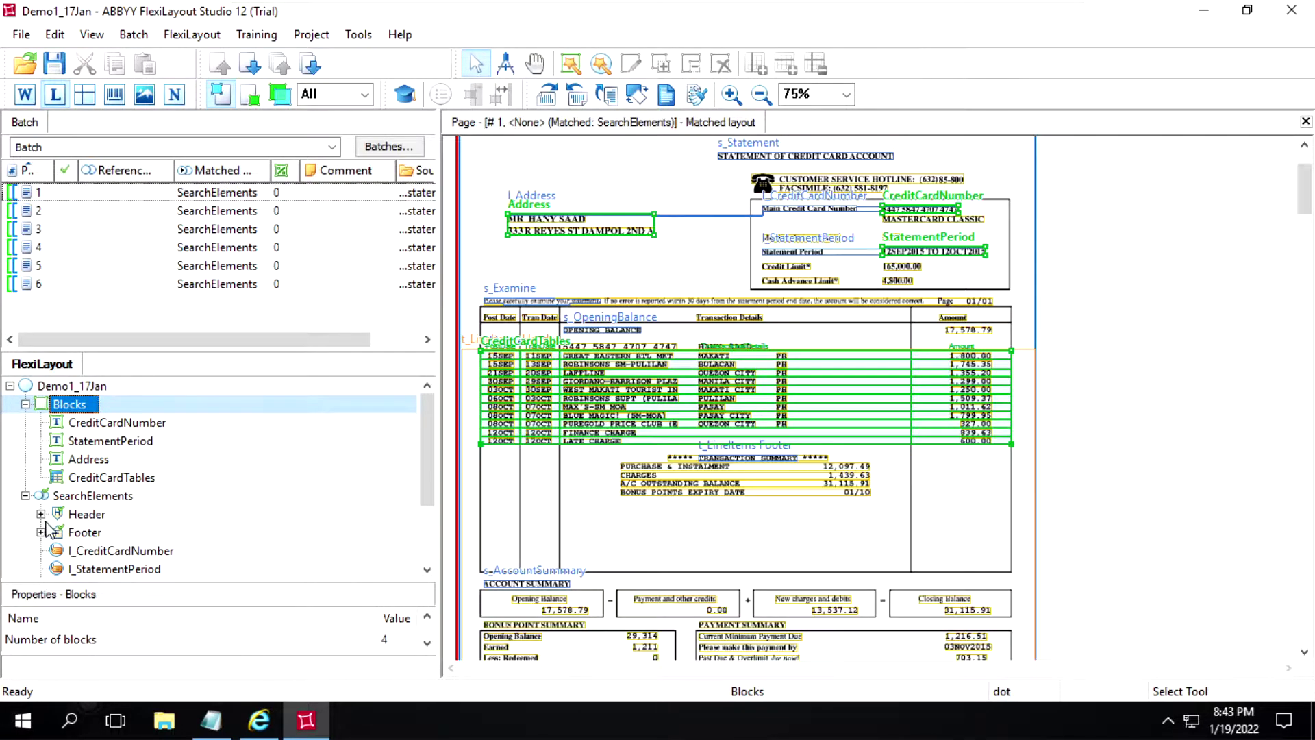
scroll(144, 538, "down", 1)
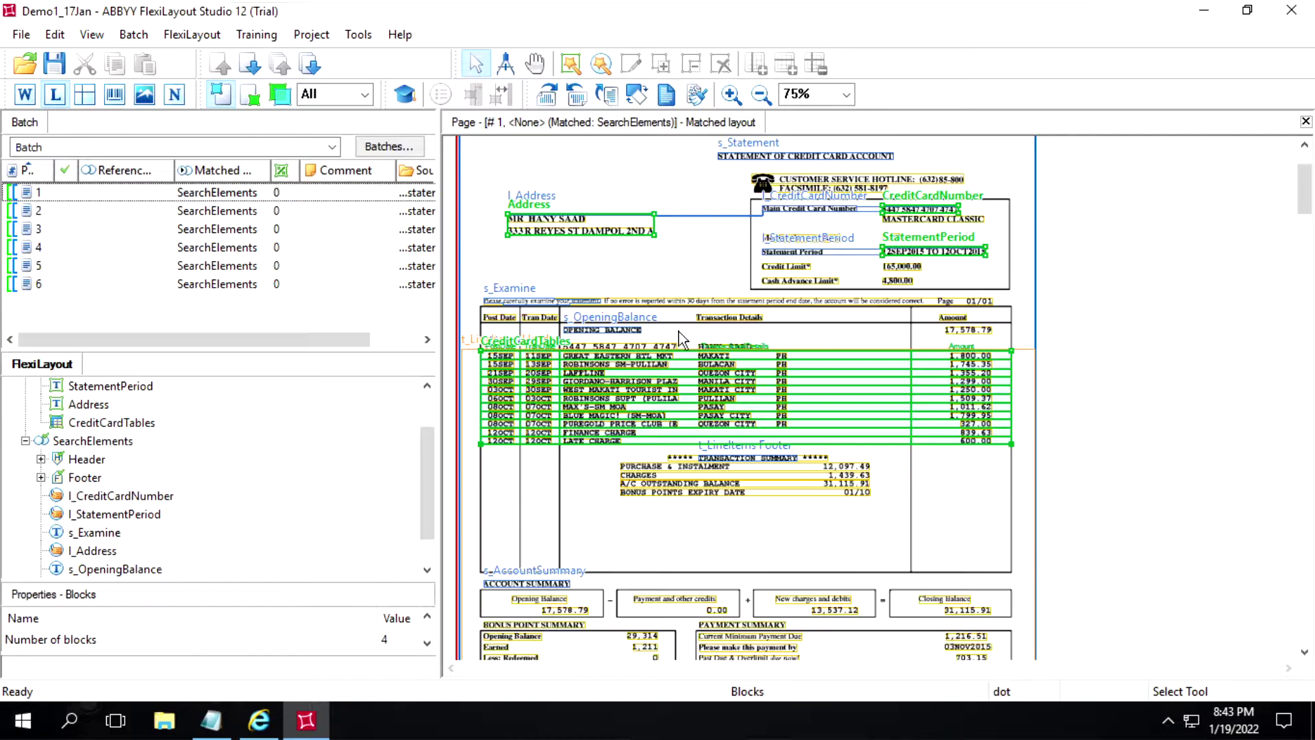
left_click(21, 34)
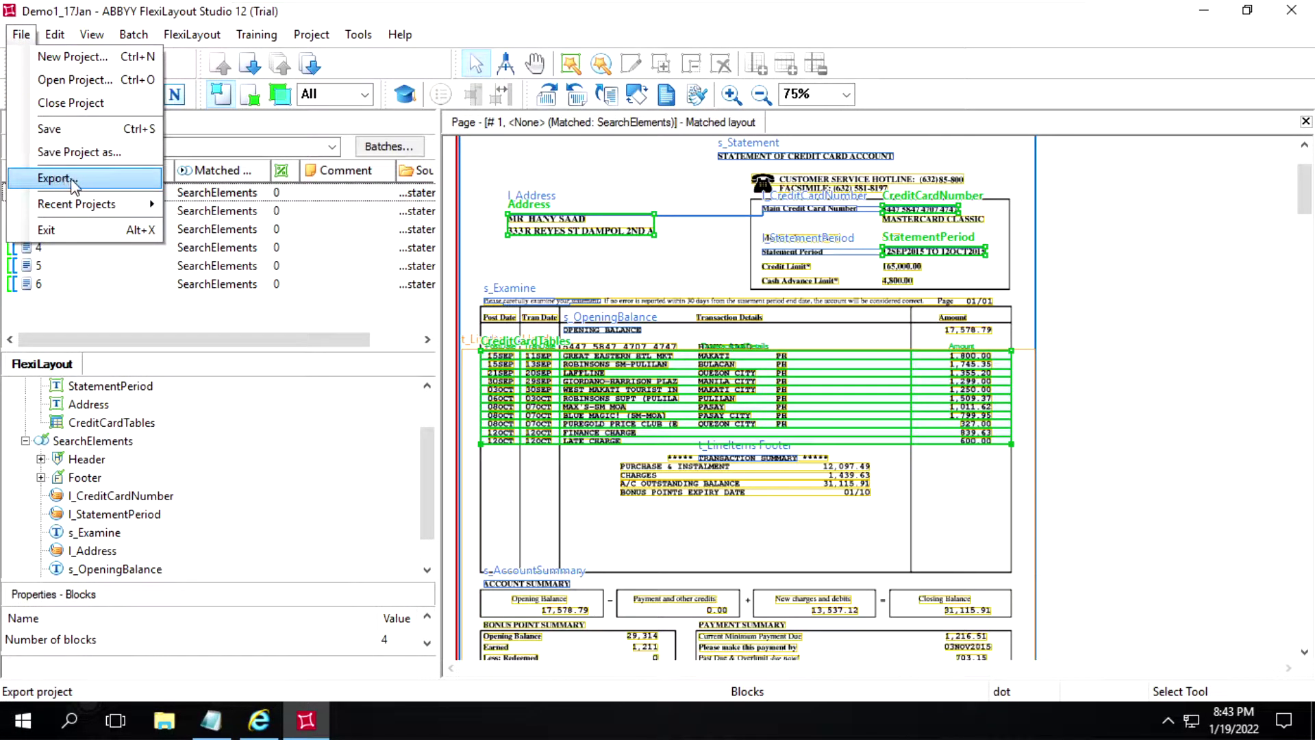
left_click(299, 317)
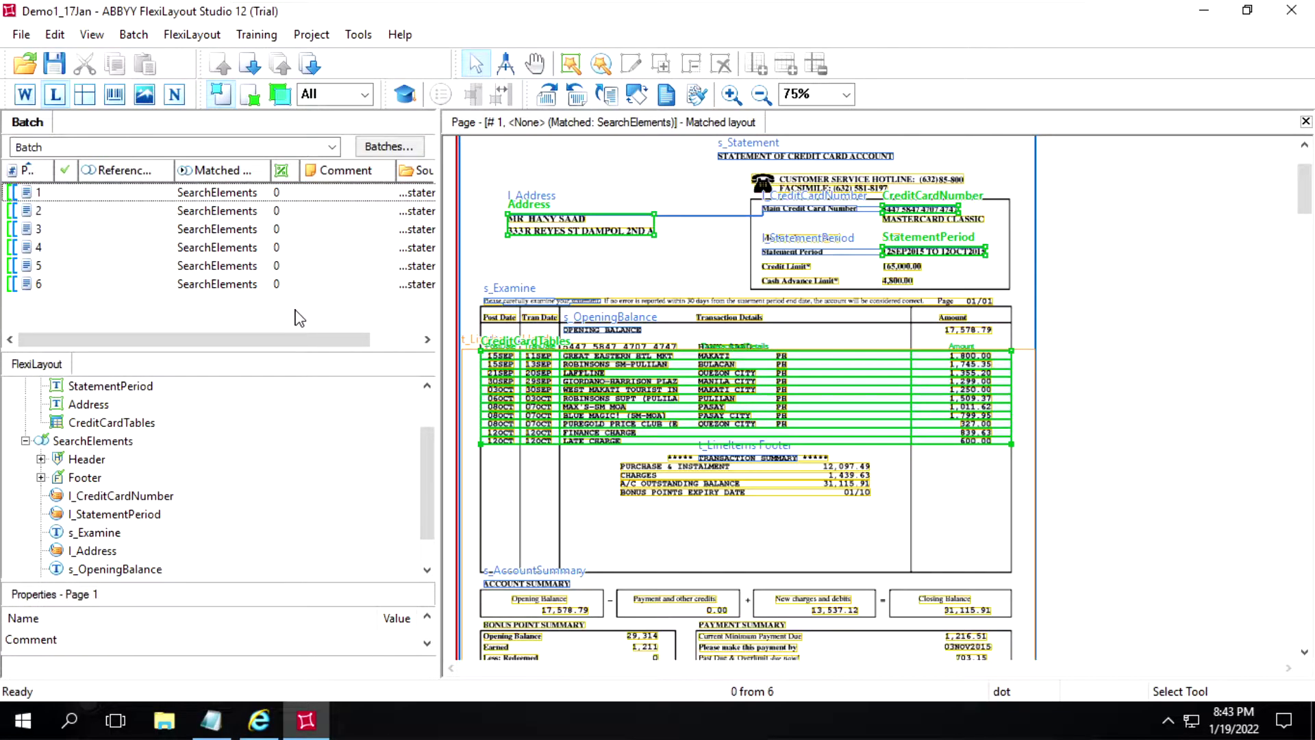
left_click(1299, 21)
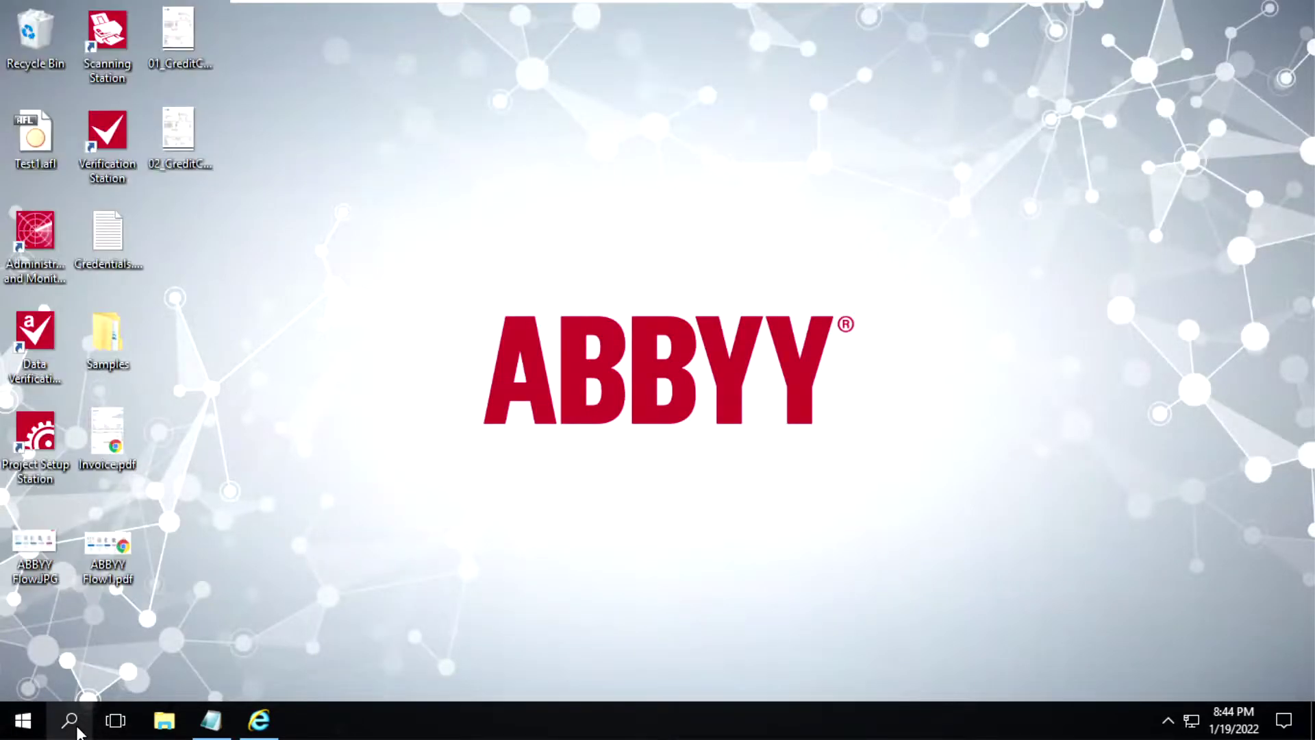
- Search Windows for 'pro' and launch Project Setup Station from the results
left_click(70, 720)
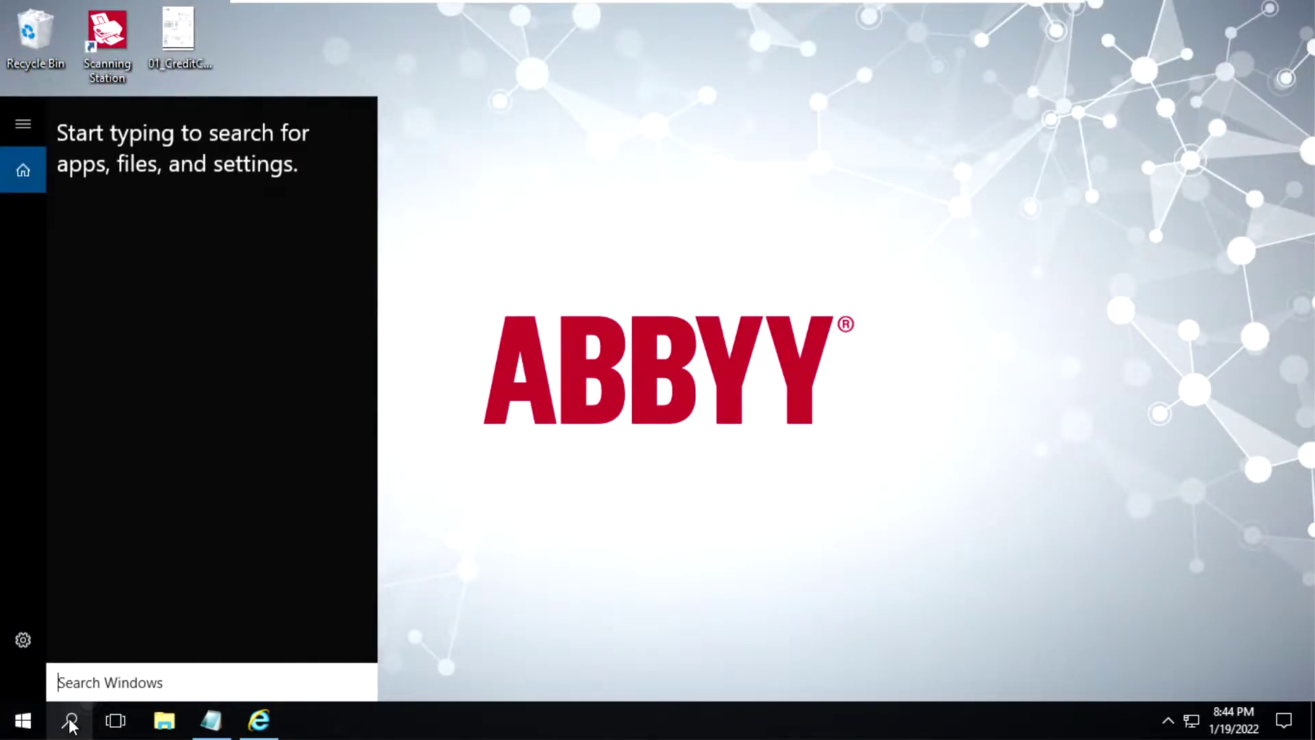
type("pr")
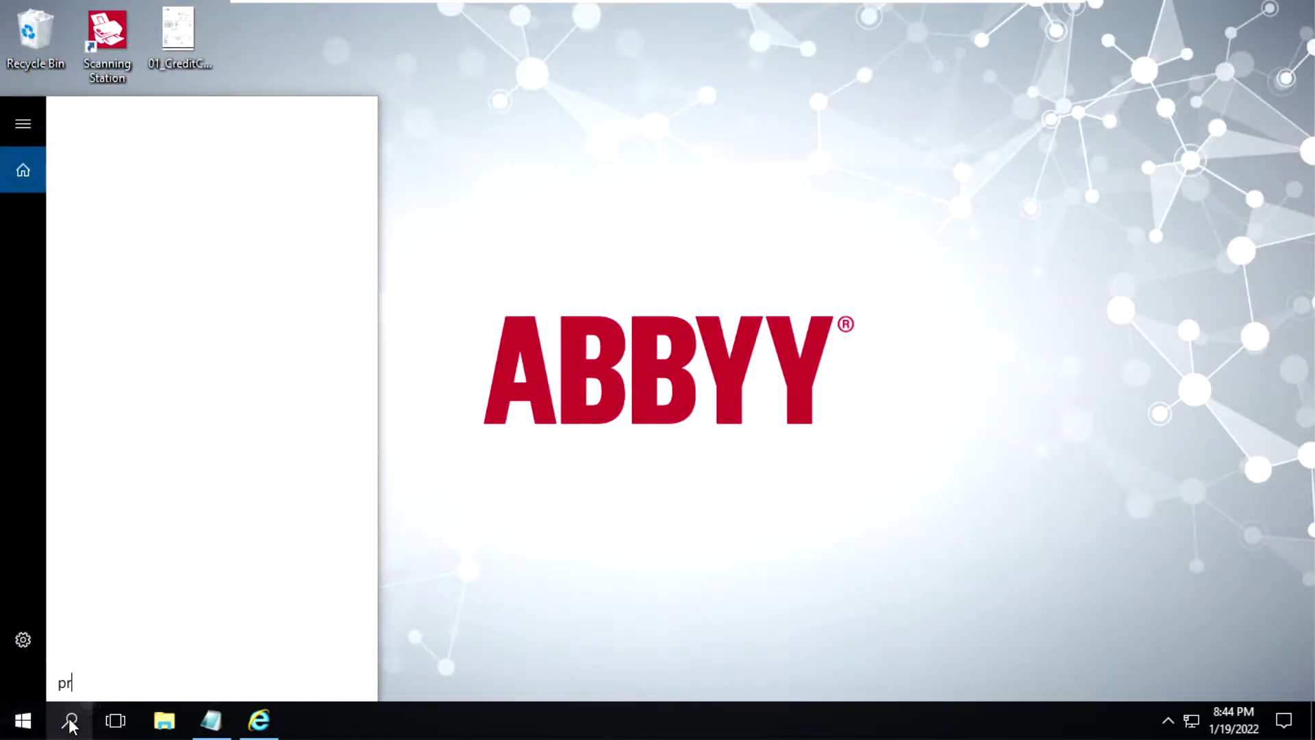
type("oj")
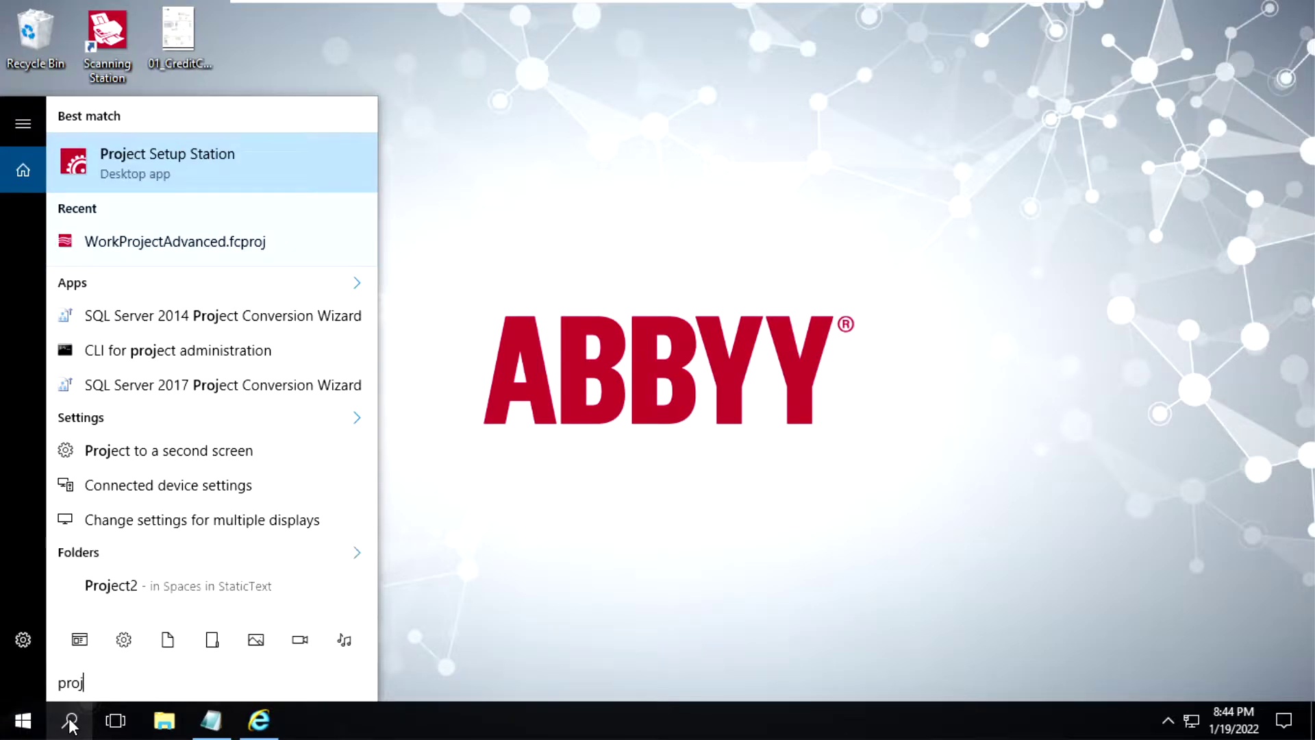
left_click(71, 722)
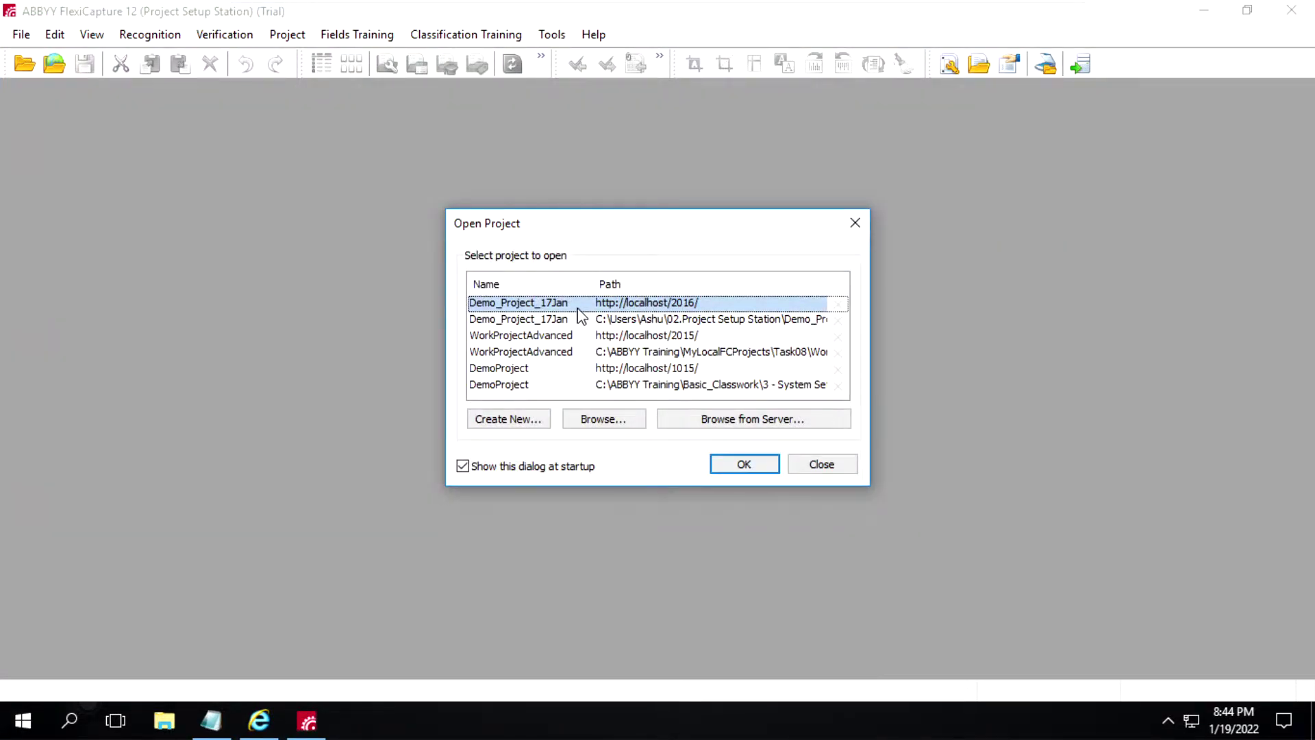
left_click(748, 464)
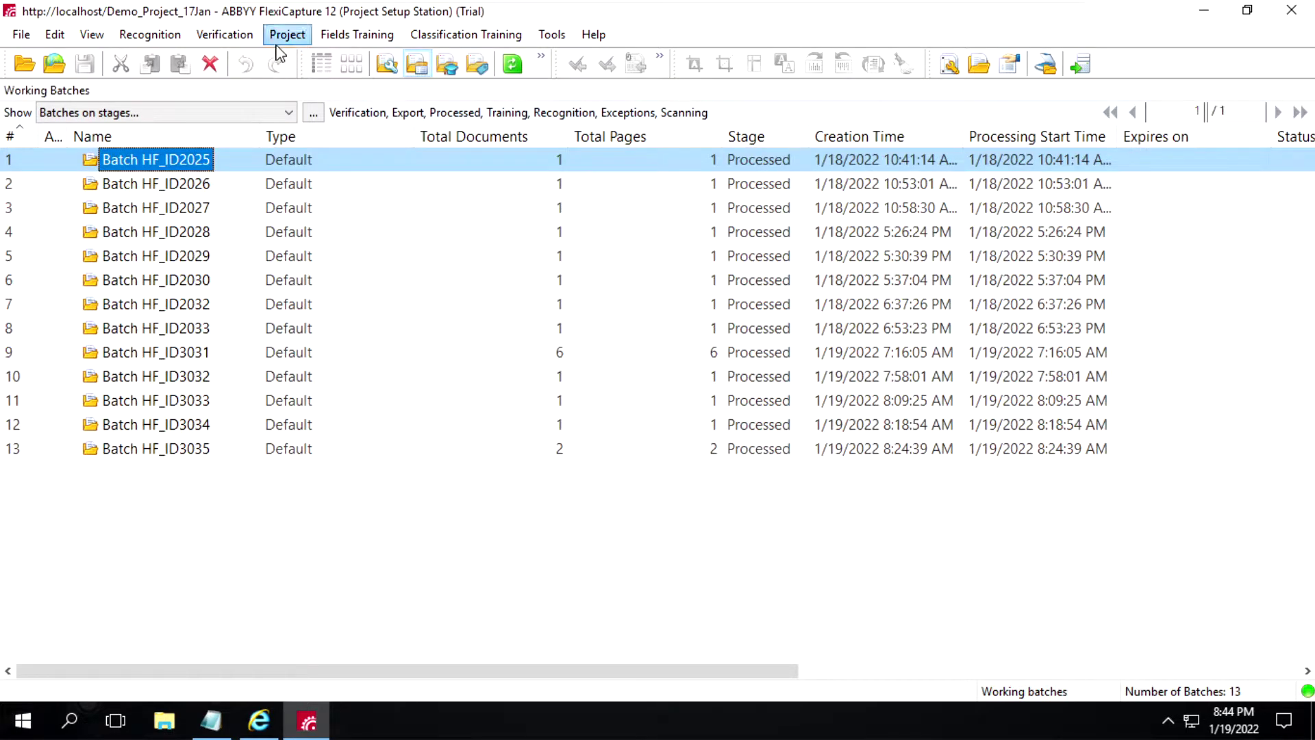
left_click(287, 38)
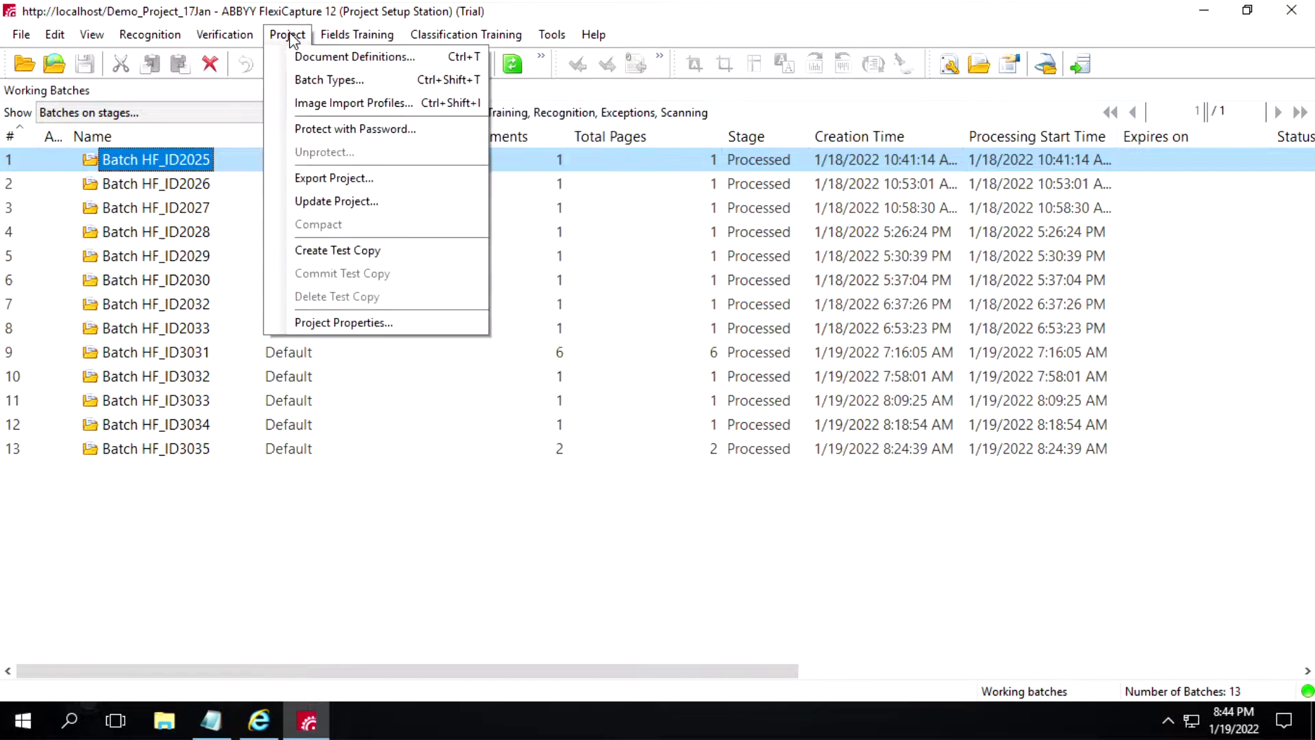
left_click(304, 57)
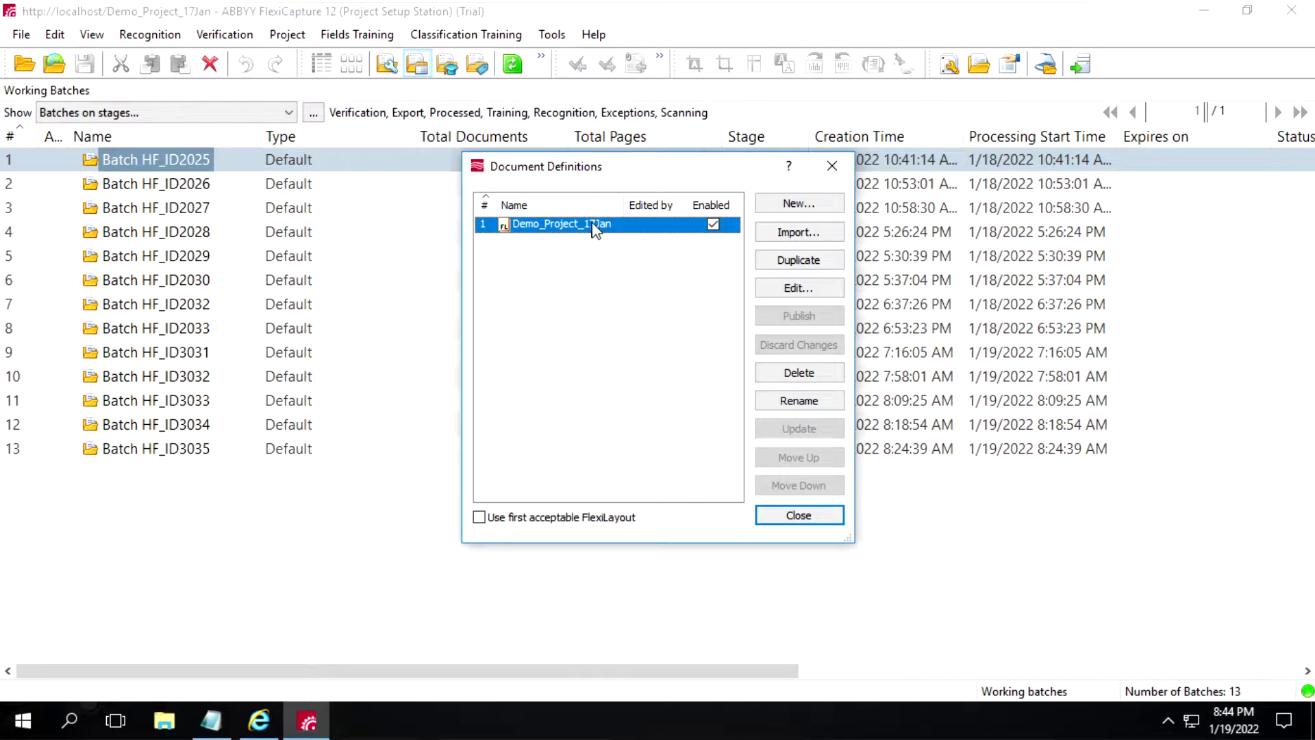
left_click(794, 205)
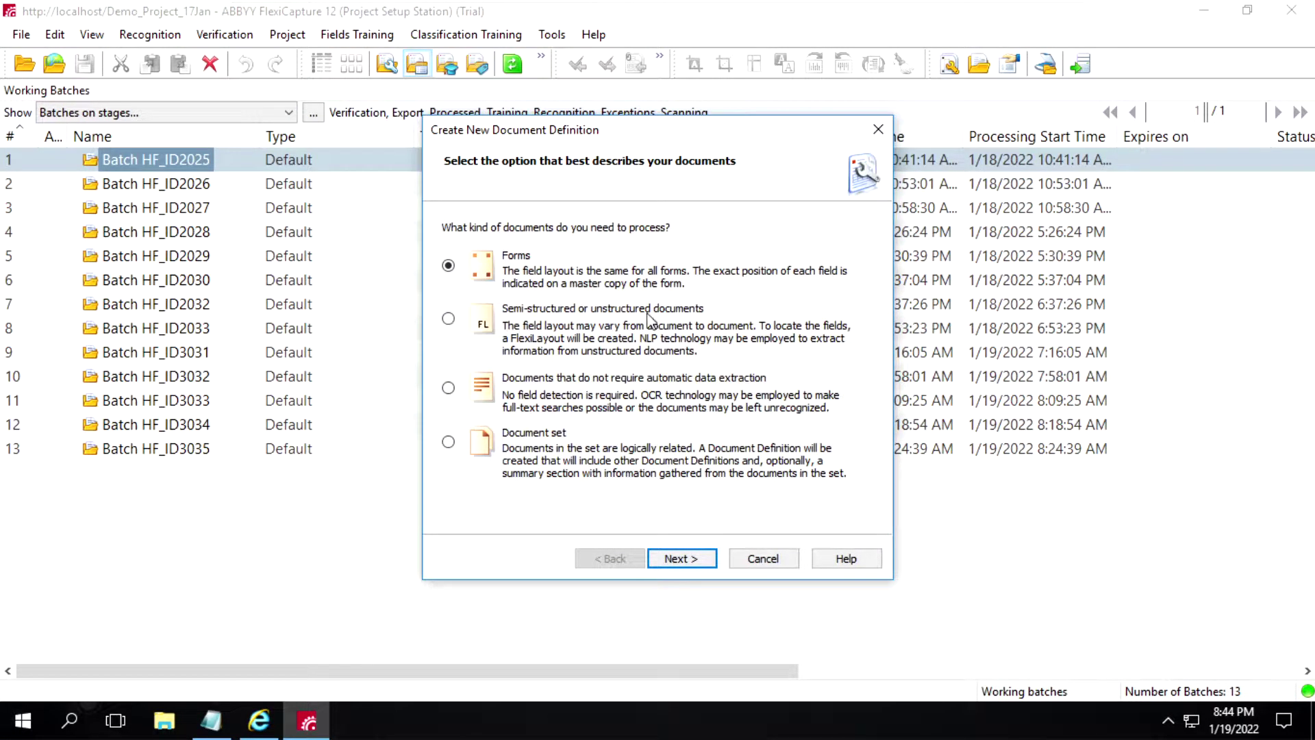
- Choose semi-structured documents and load 01_CreditCardStatement.png as the sample image
left_click(448, 319)
left_click(681, 563)
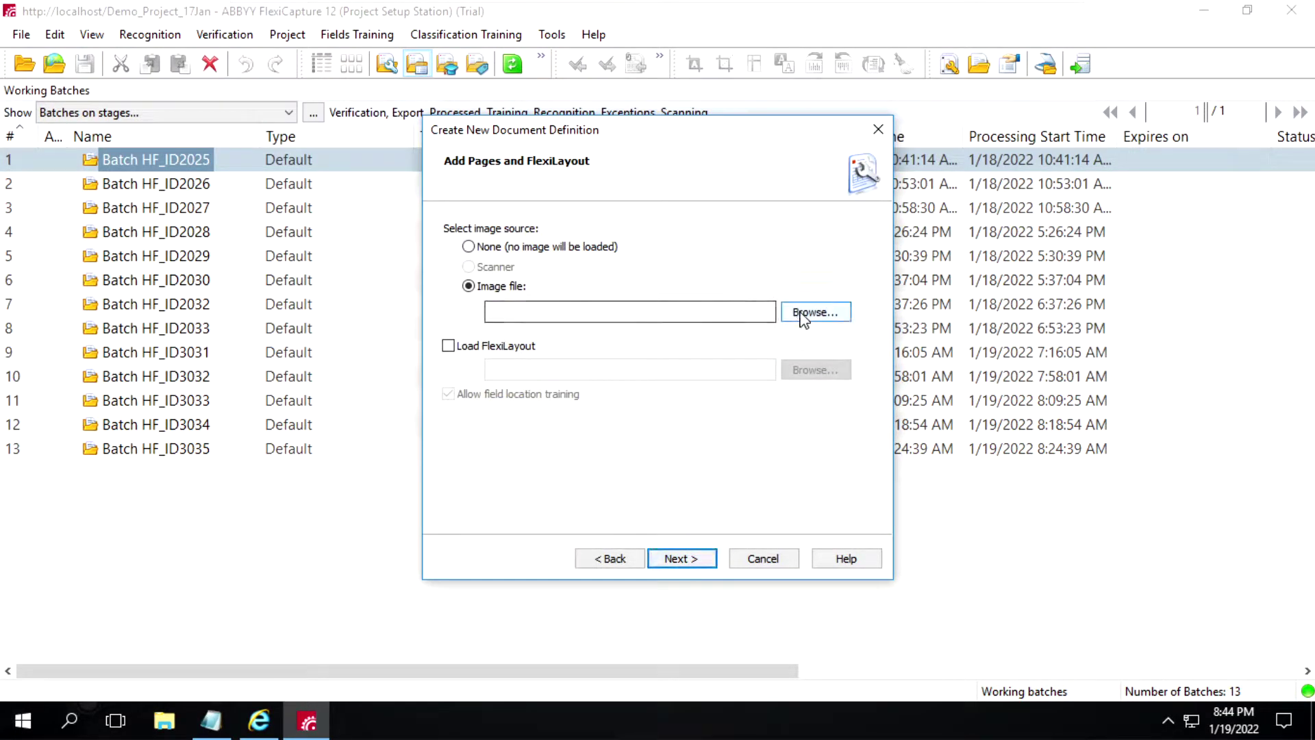
left_click(812, 316)
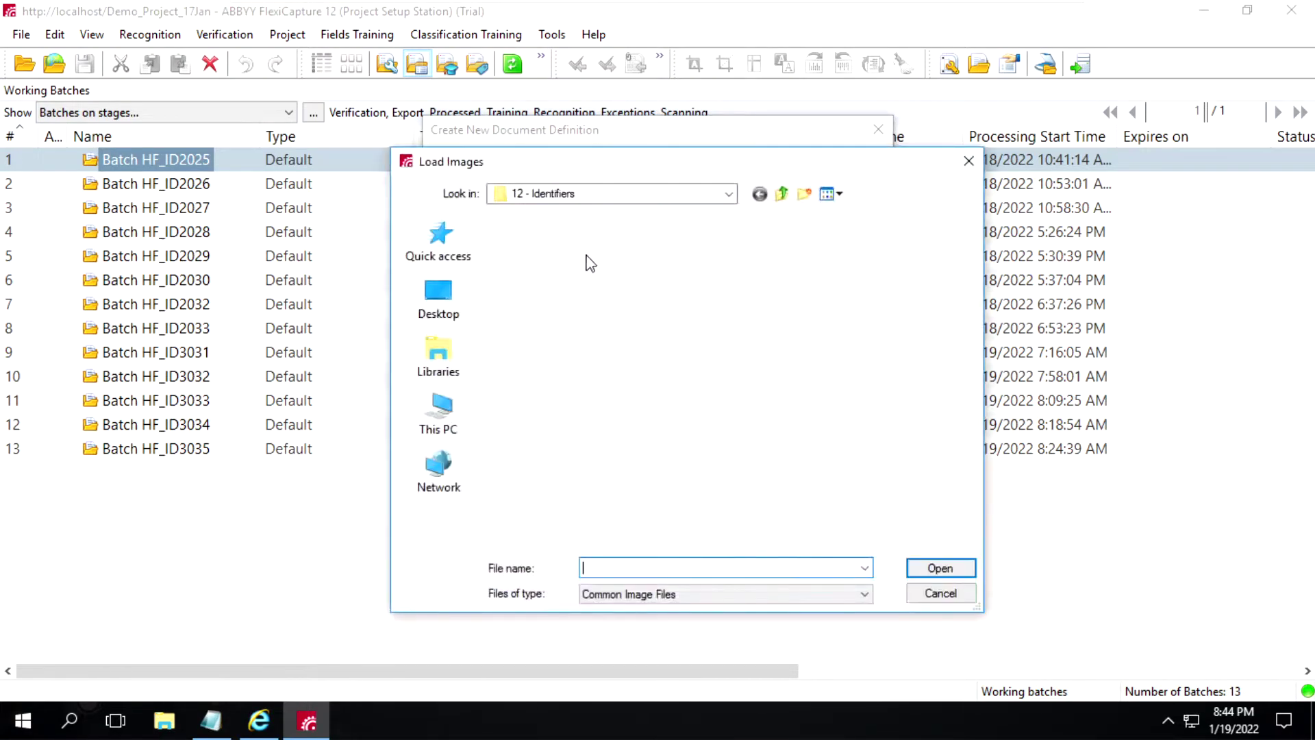
double_click(743, 260)
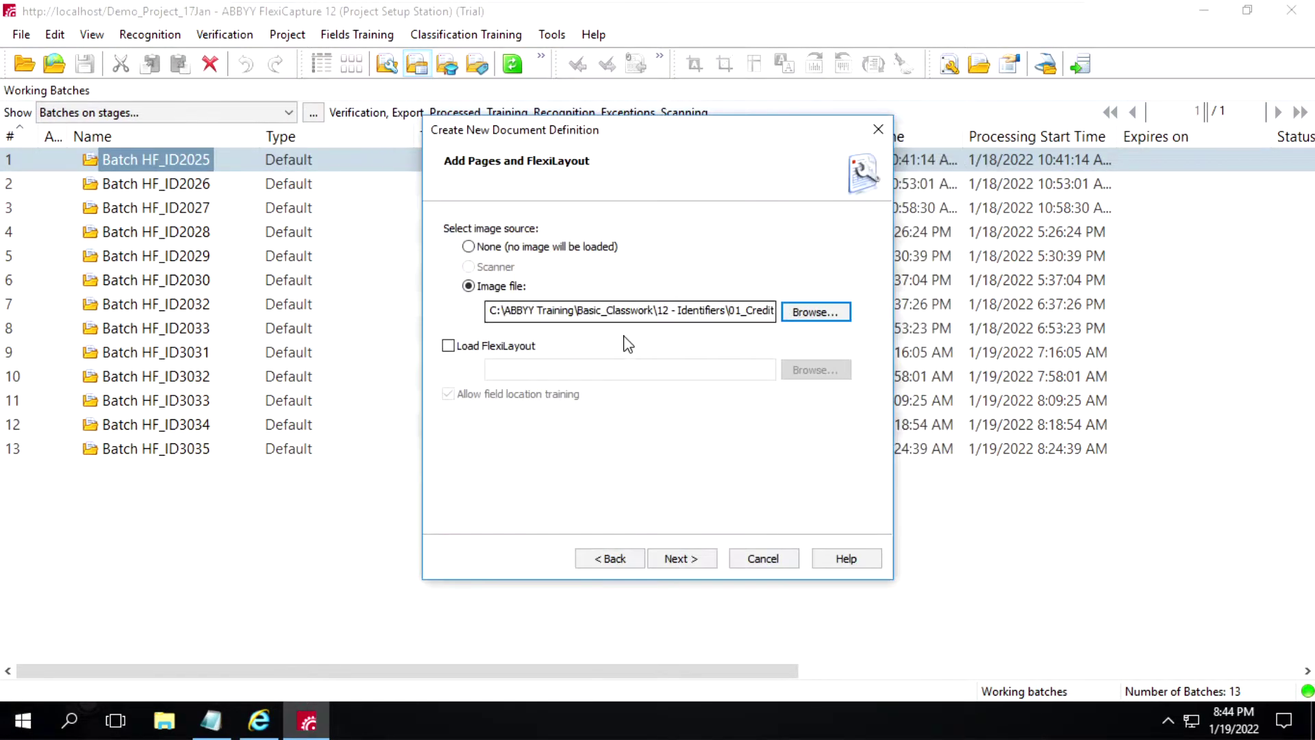
- Load the Demo1_17Jan.afl FlexiLayout from the 03.AFL Files folder and continue to the settings step
left_click(479, 347)
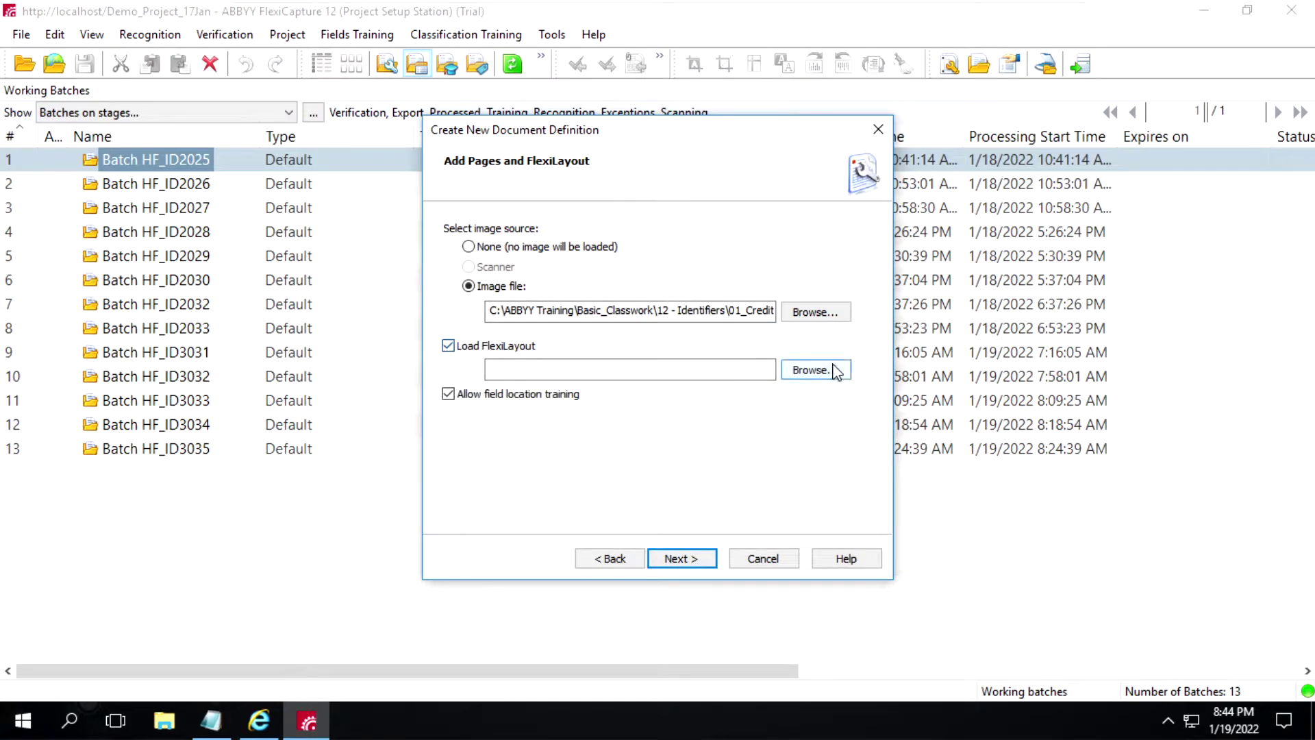
left_click(832, 370)
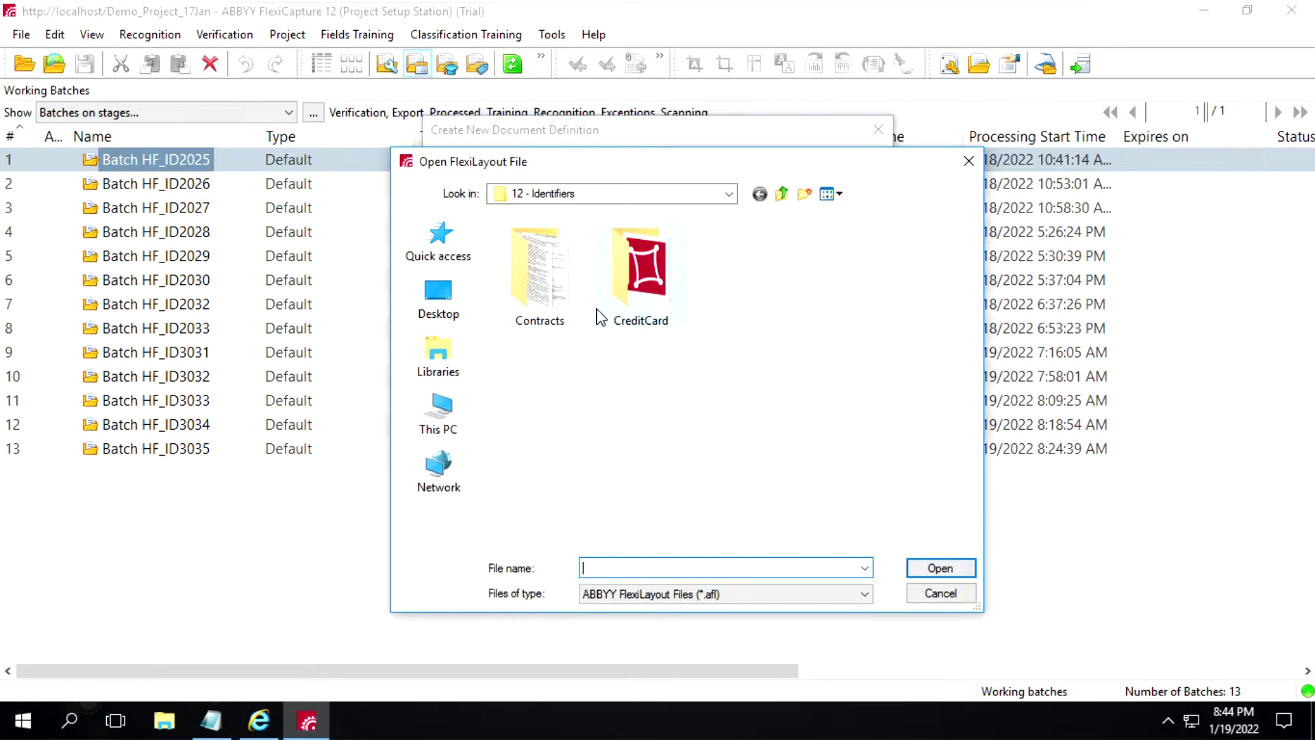
left_click(450, 419)
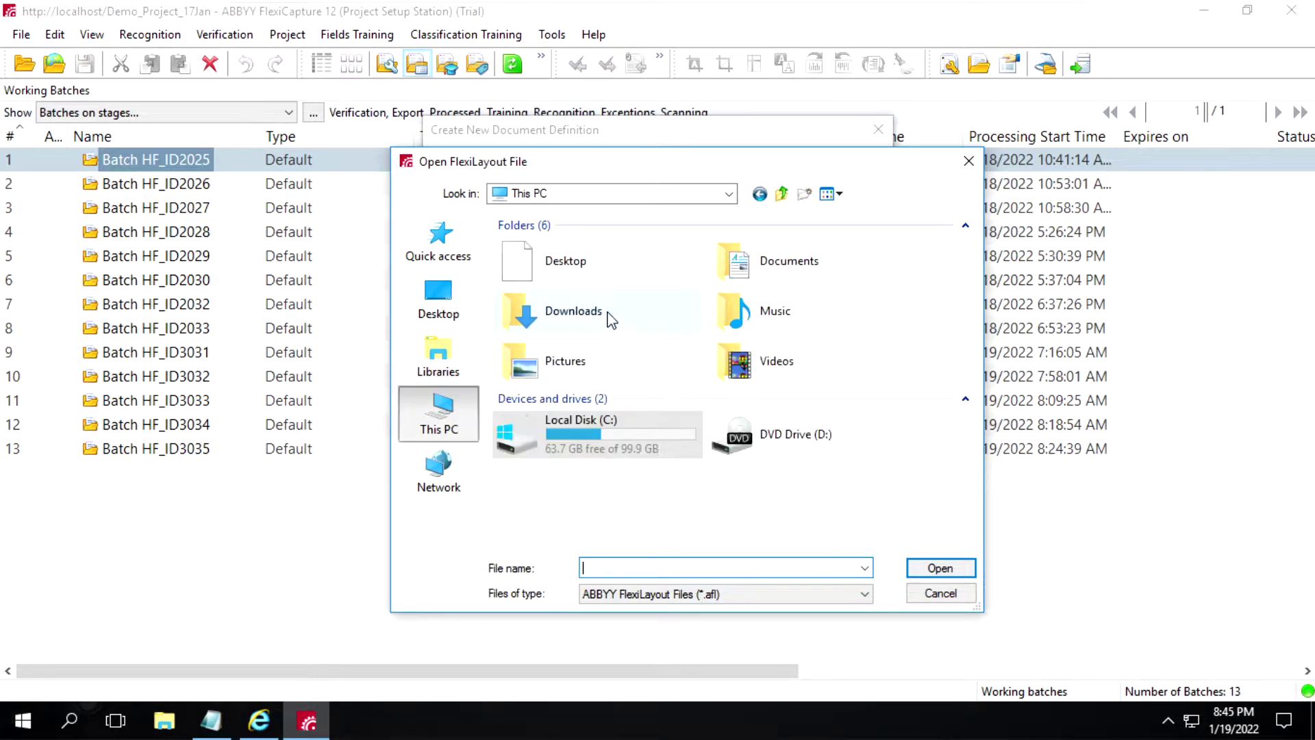
double_click(611, 435)
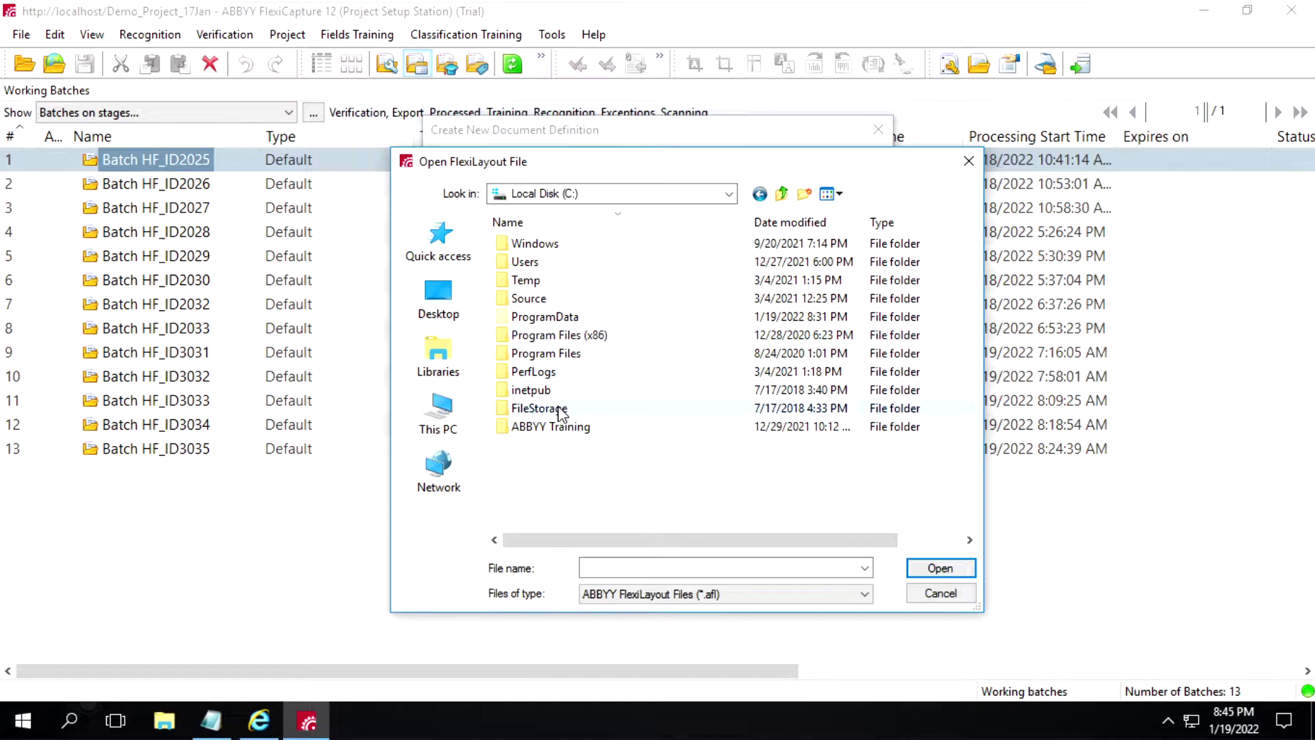
double_click(539, 266)
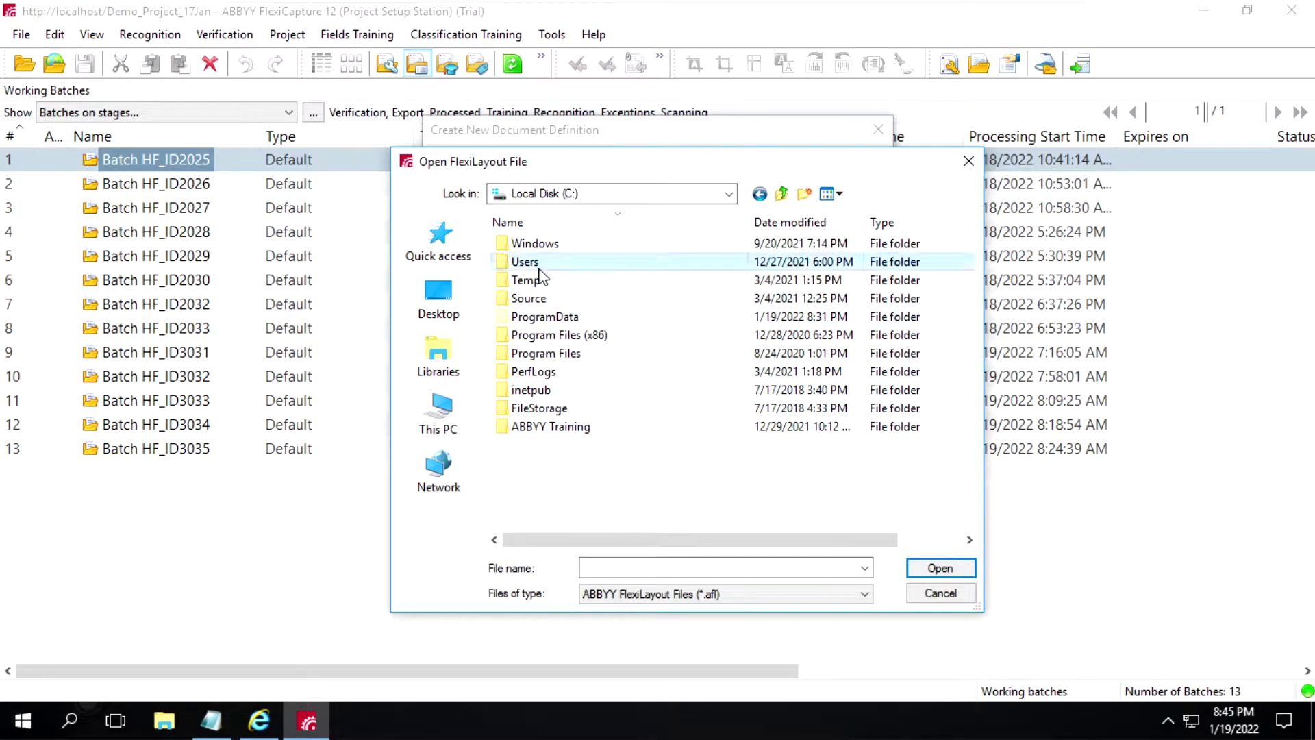
double_click(534, 317)
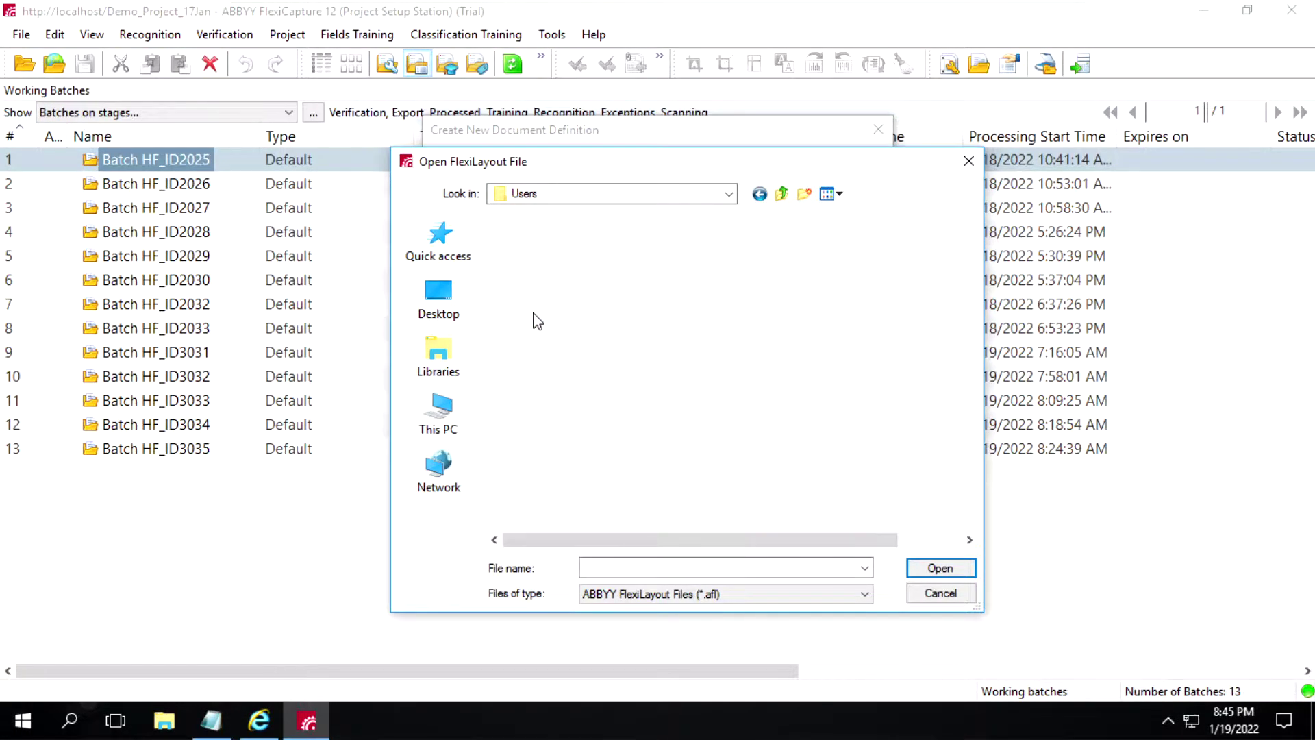
double_click(560, 281)
left_click(564, 249)
double_click(565, 251)
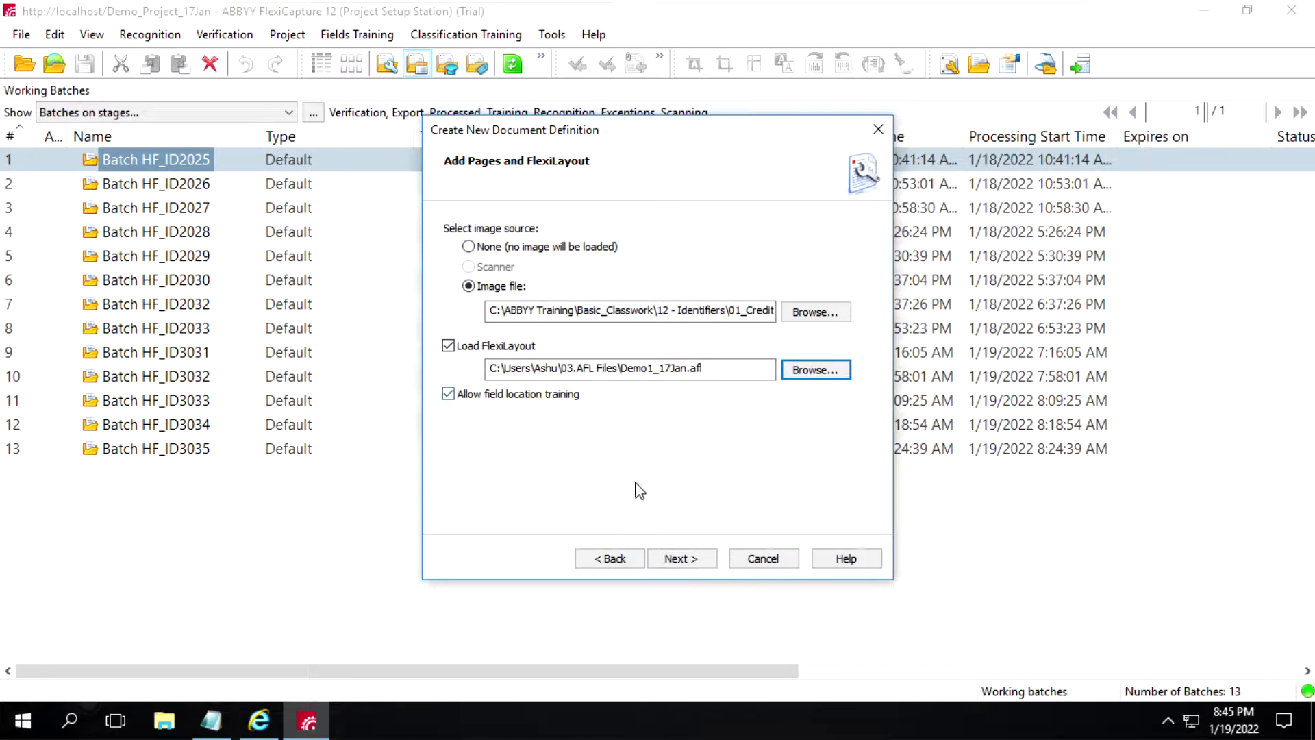
left_click(681, 558)
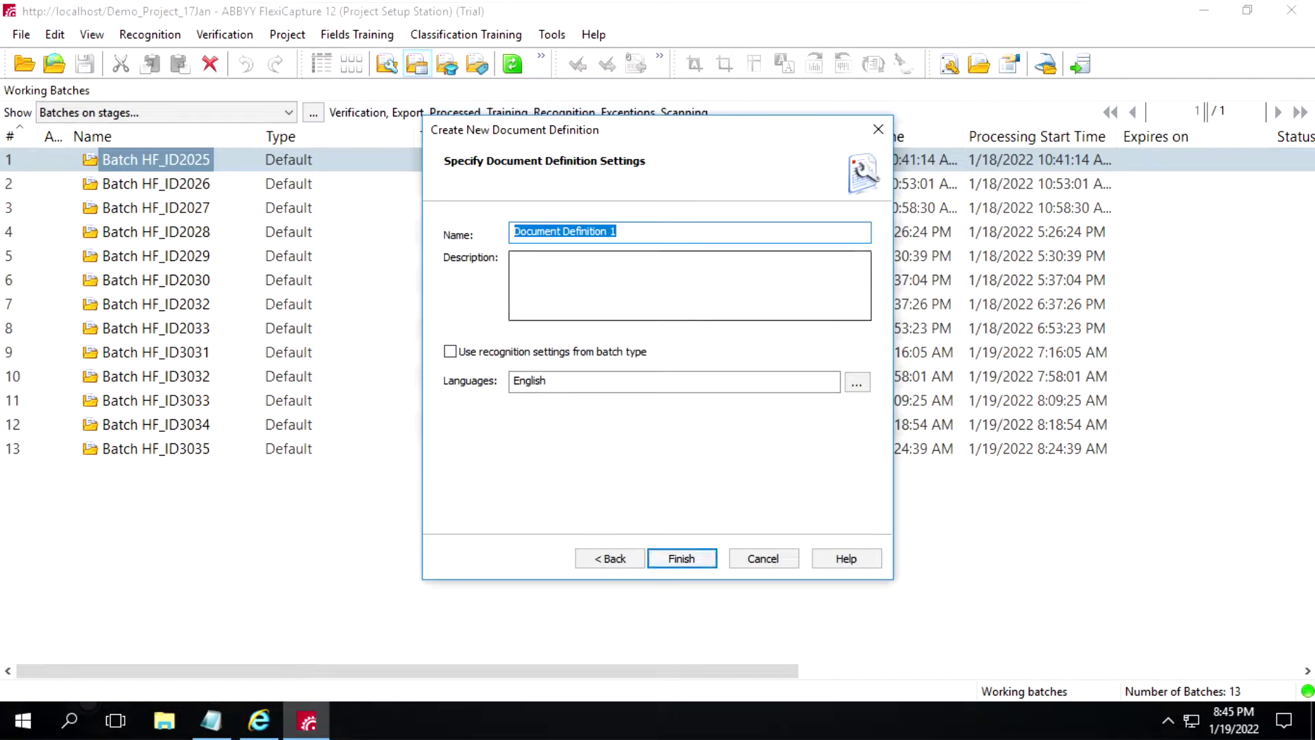
- Name the document definition 'Test' and finish the wizard
type("Test")
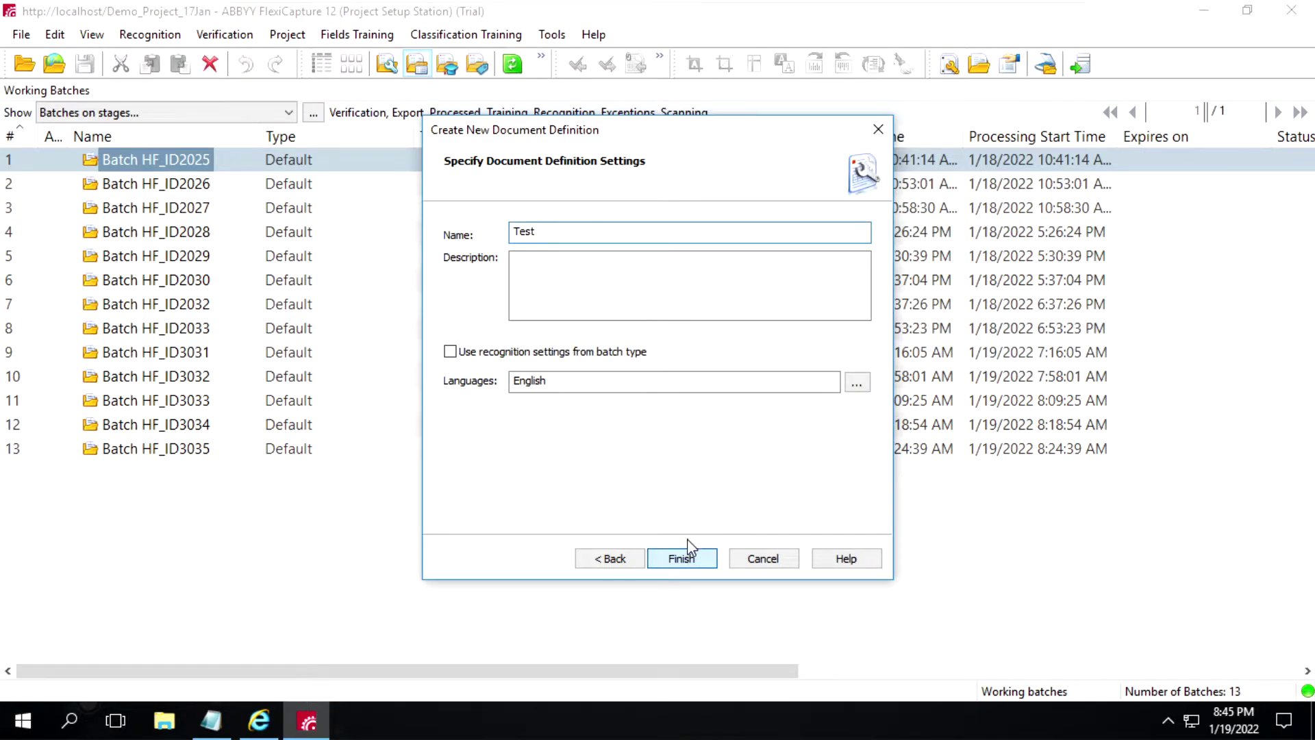
left_click(692, 558)
left_click(703, 550)
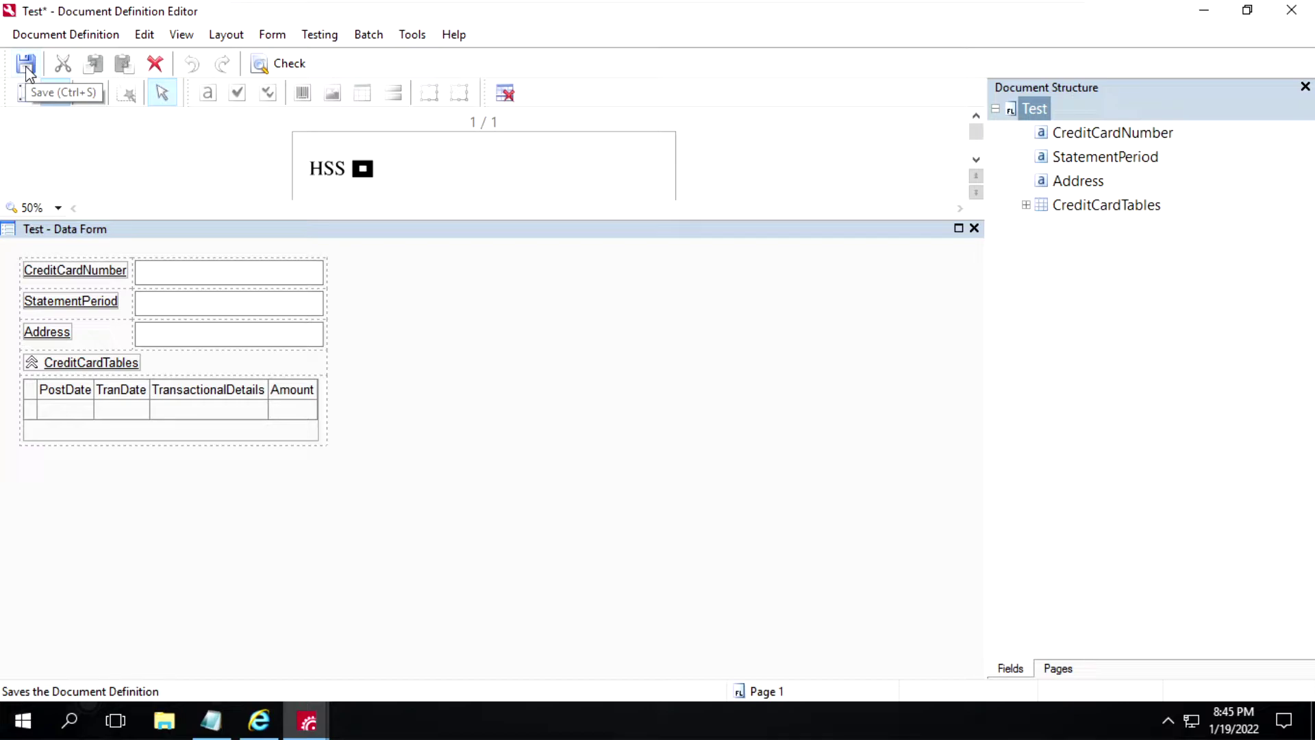
- Save and check the Test definition, run a recognition test on the sample, then close the editor
left_click(26, 65)
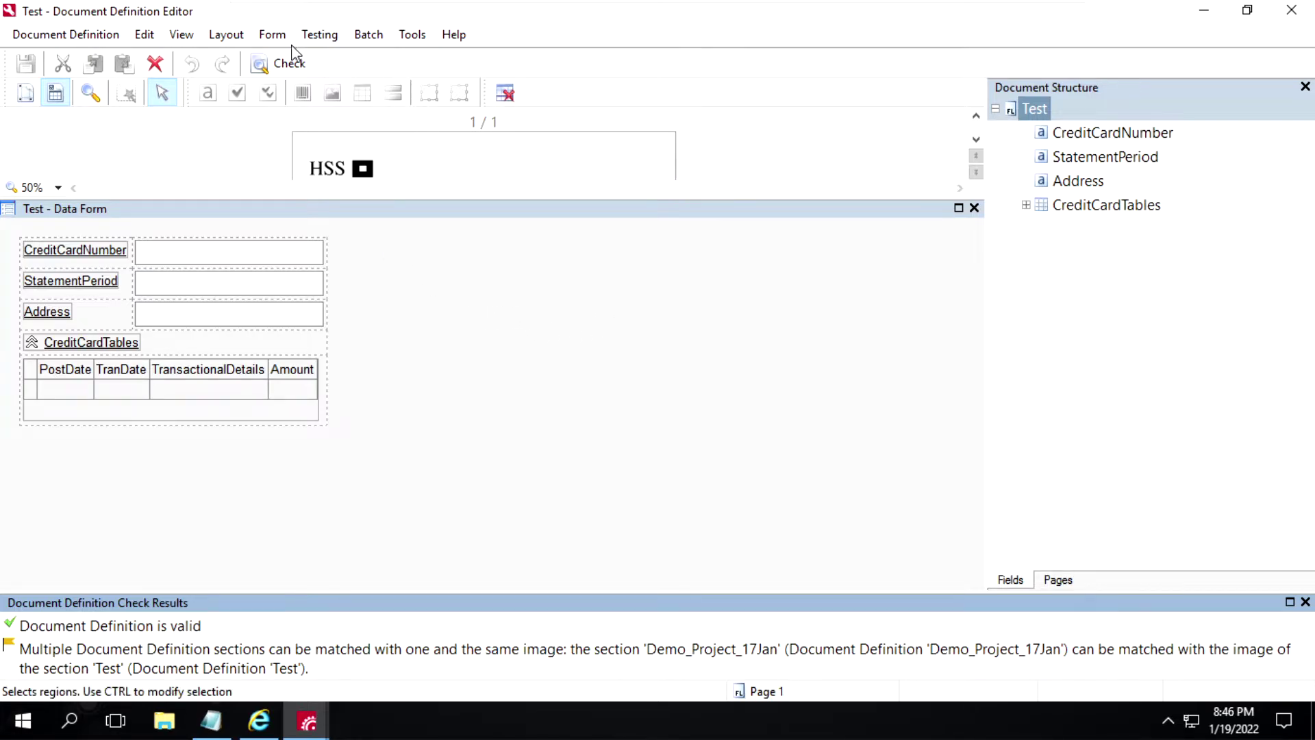
left_click(320, 38)
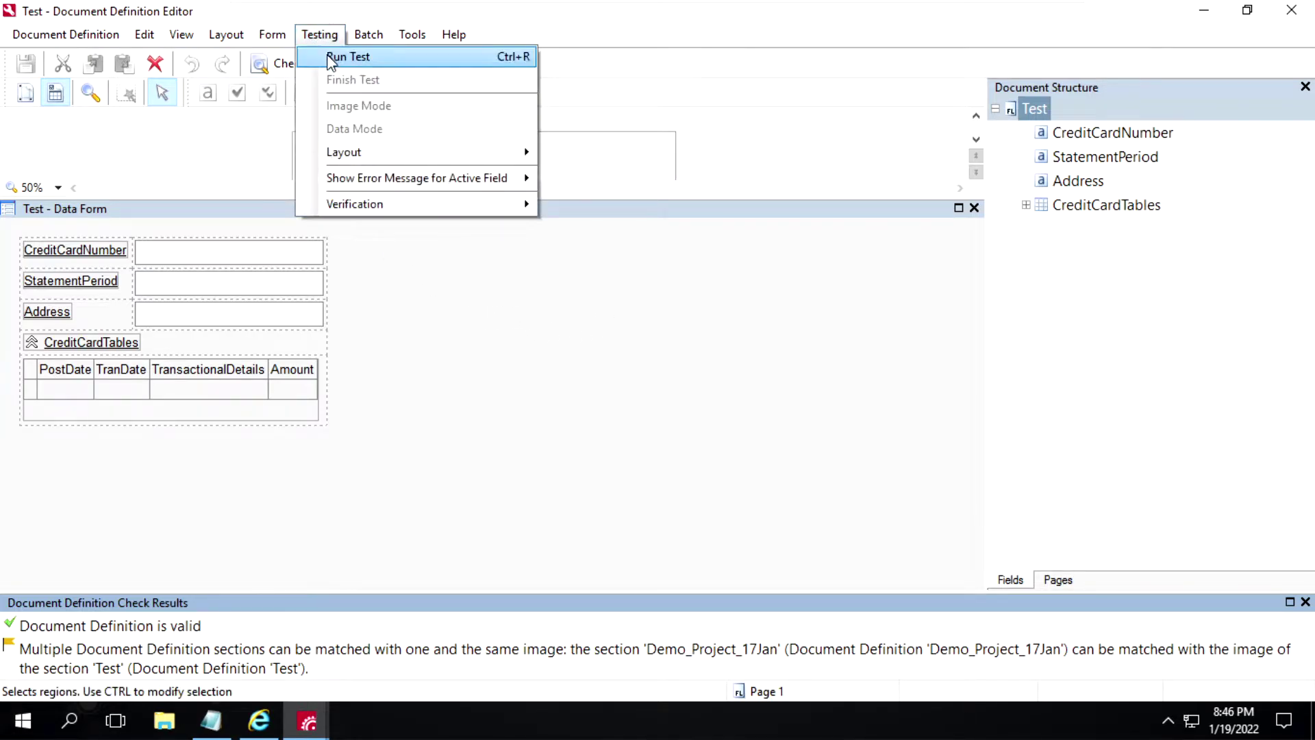
left_click(331, 57)
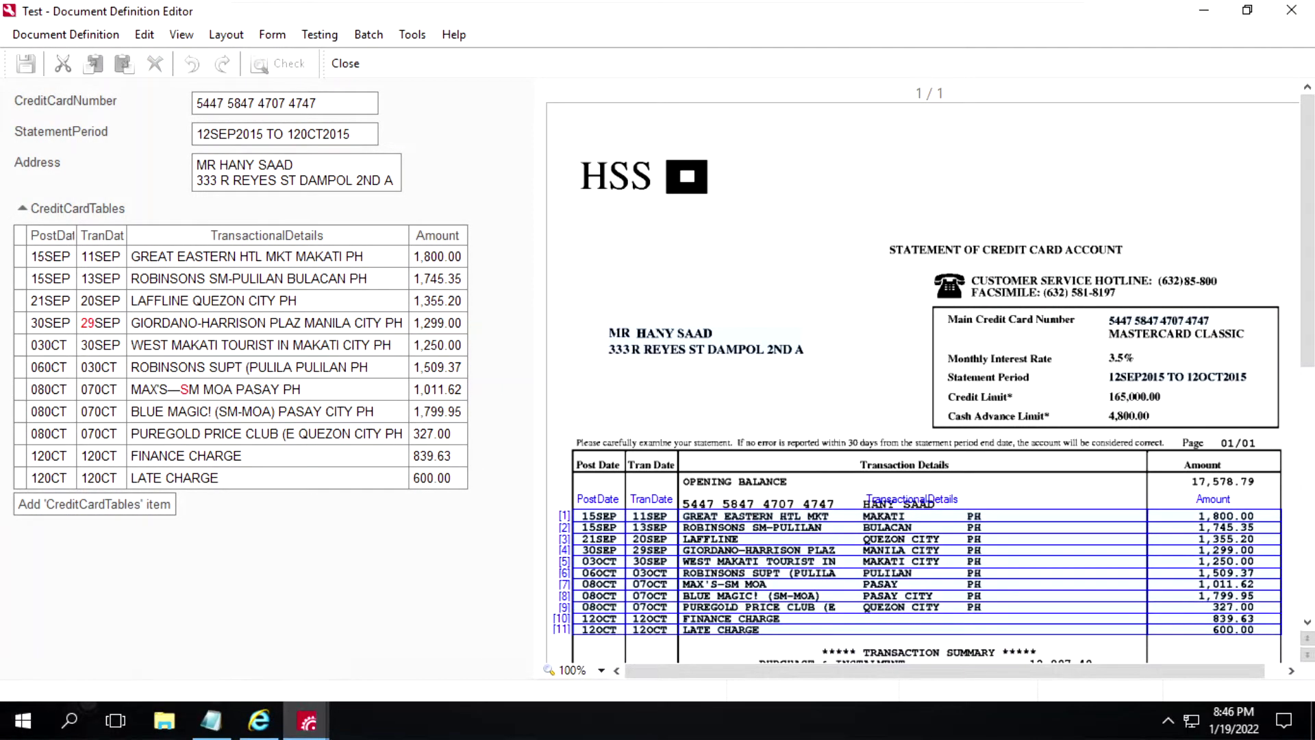
left_click(1291, 9)
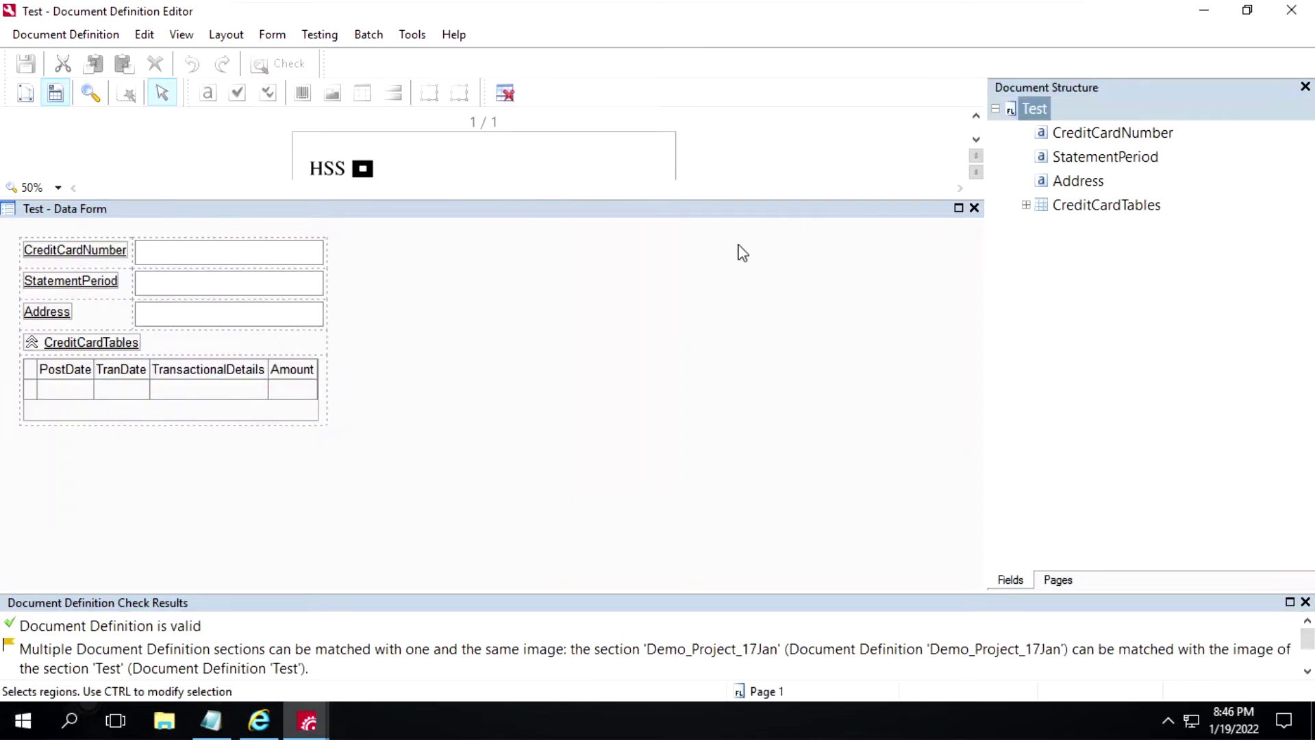
left_click(1299, 12)
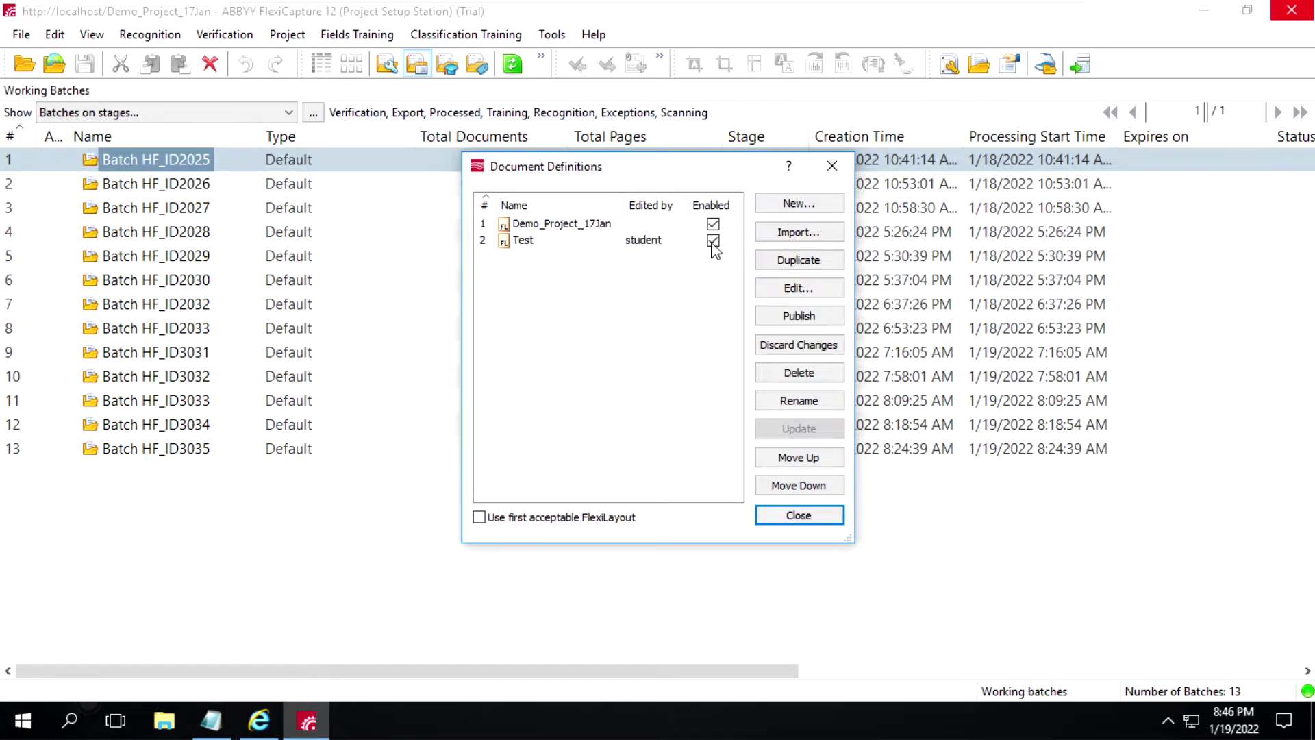
- Uncheck Enabled for Test and close Document Definitions without publishing
left_click(712, 241)
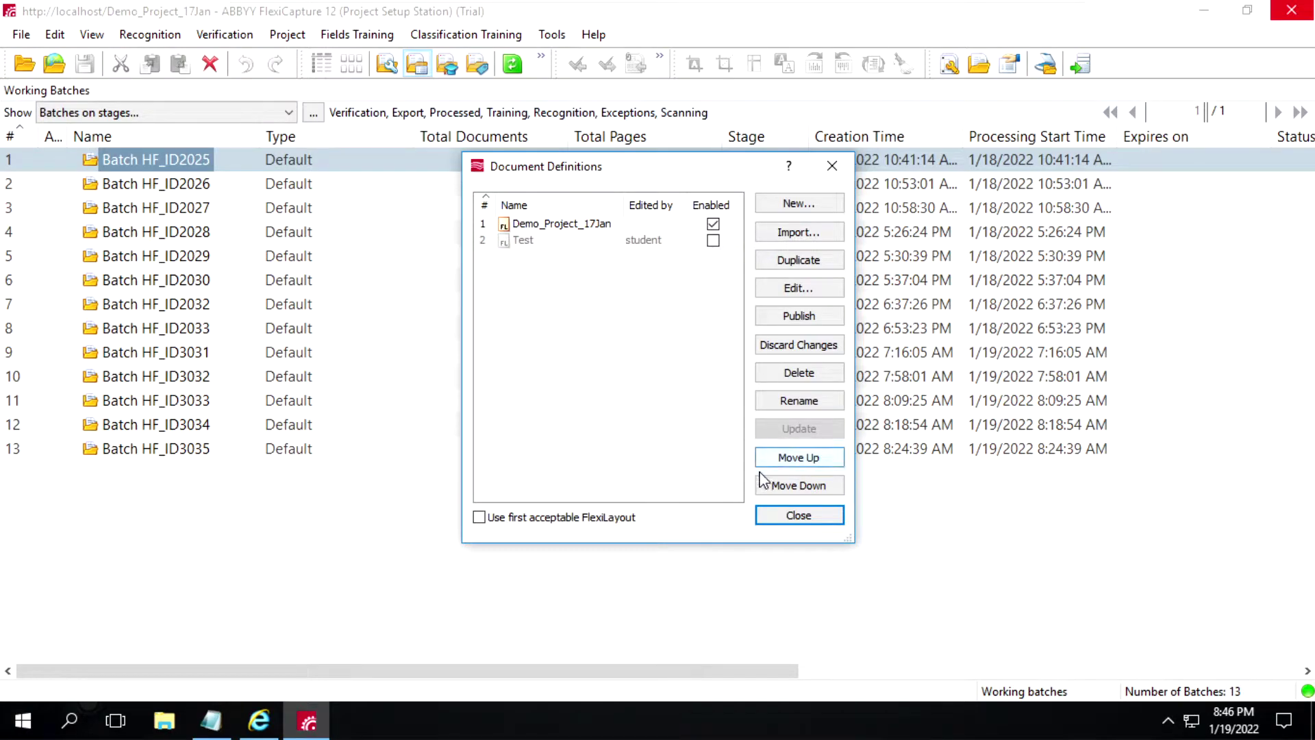
left_click(799, 517)
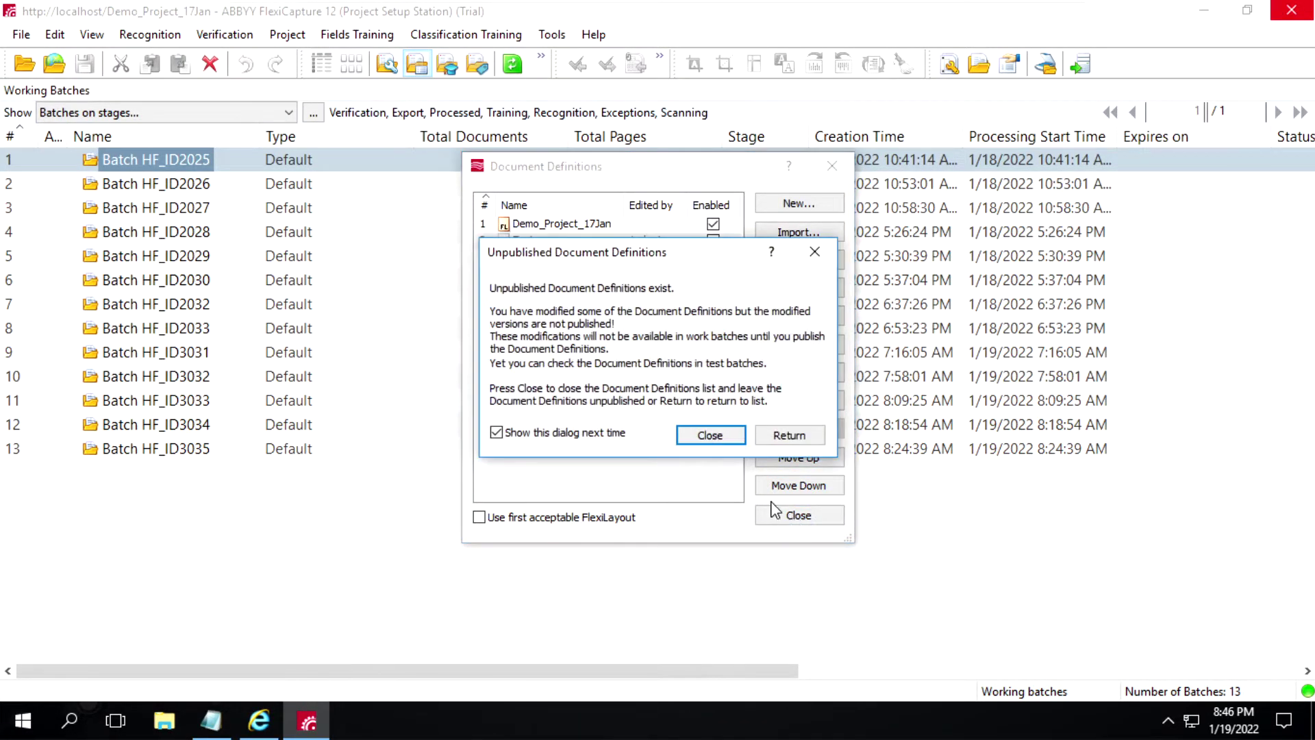
left_click(709, 437)
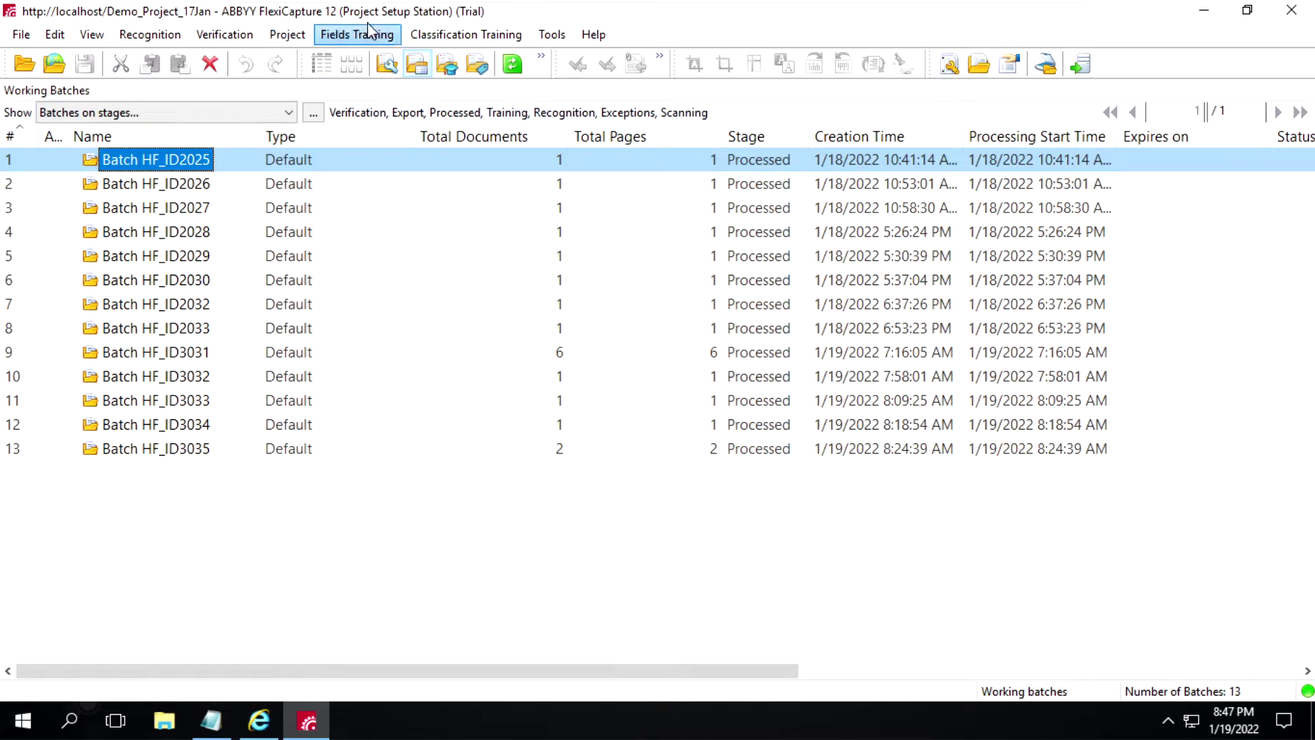
- Start a new image import profile using This PC > Pictures as the hot folder
left_click(293, 38)
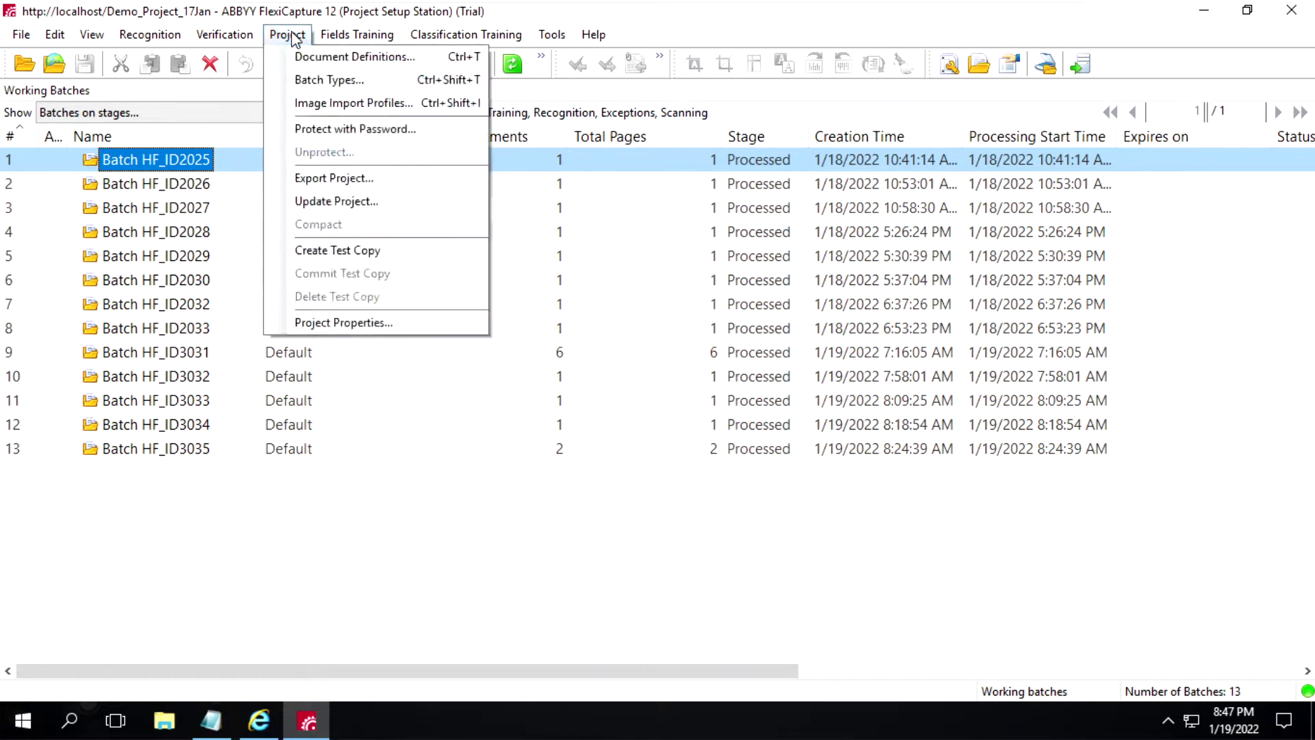
left_click(356, 106)
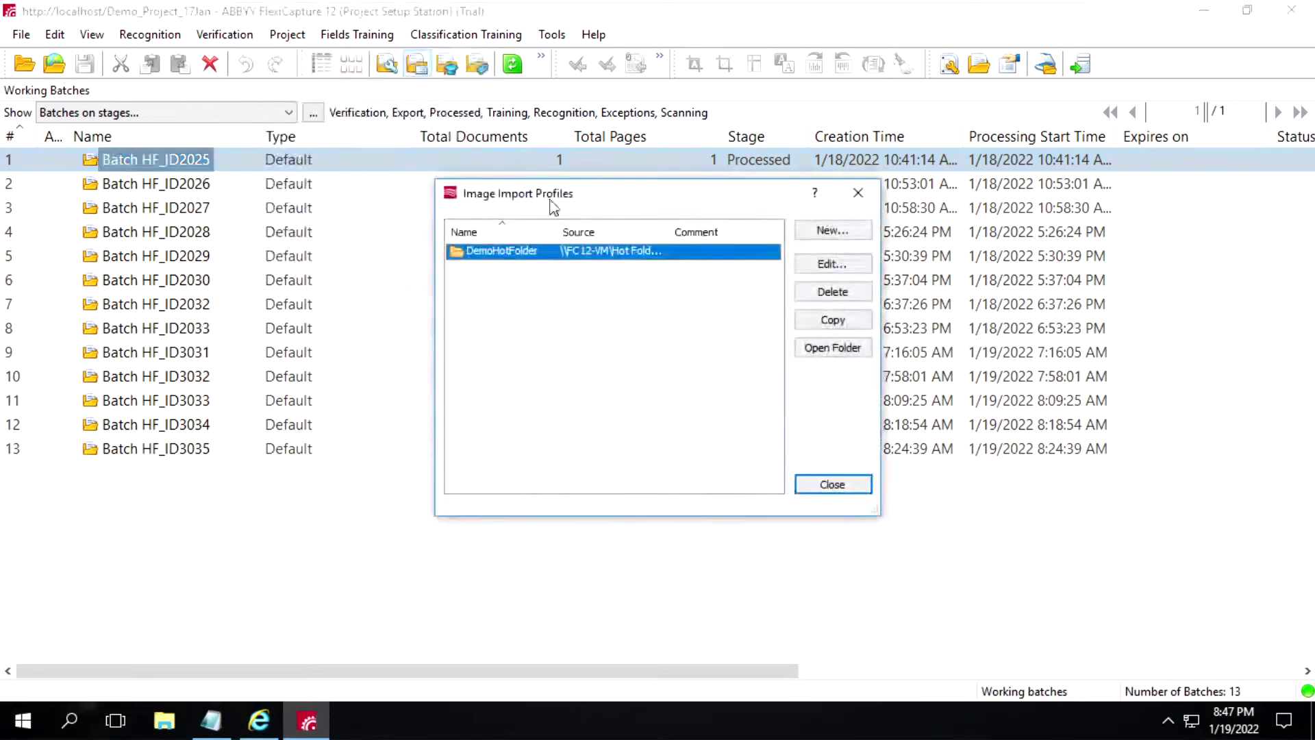
left_click(823, 233)
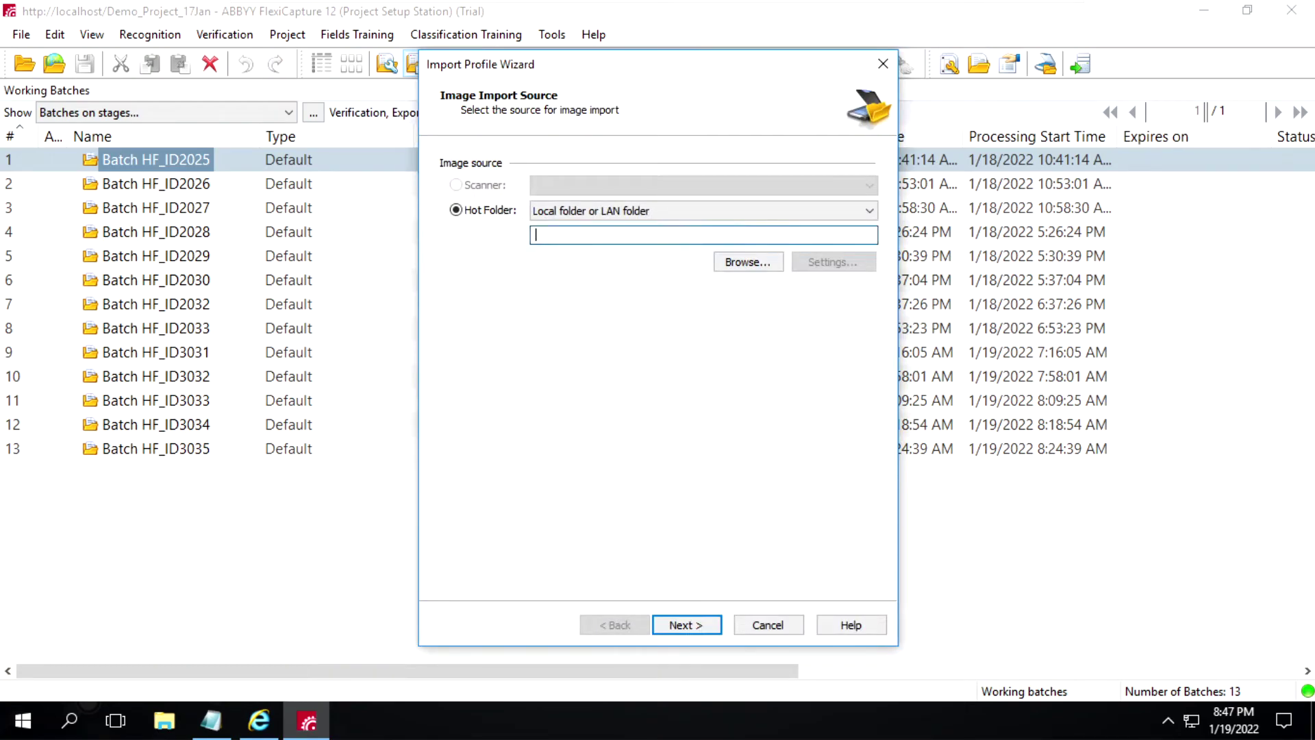
left_click(740, 261)
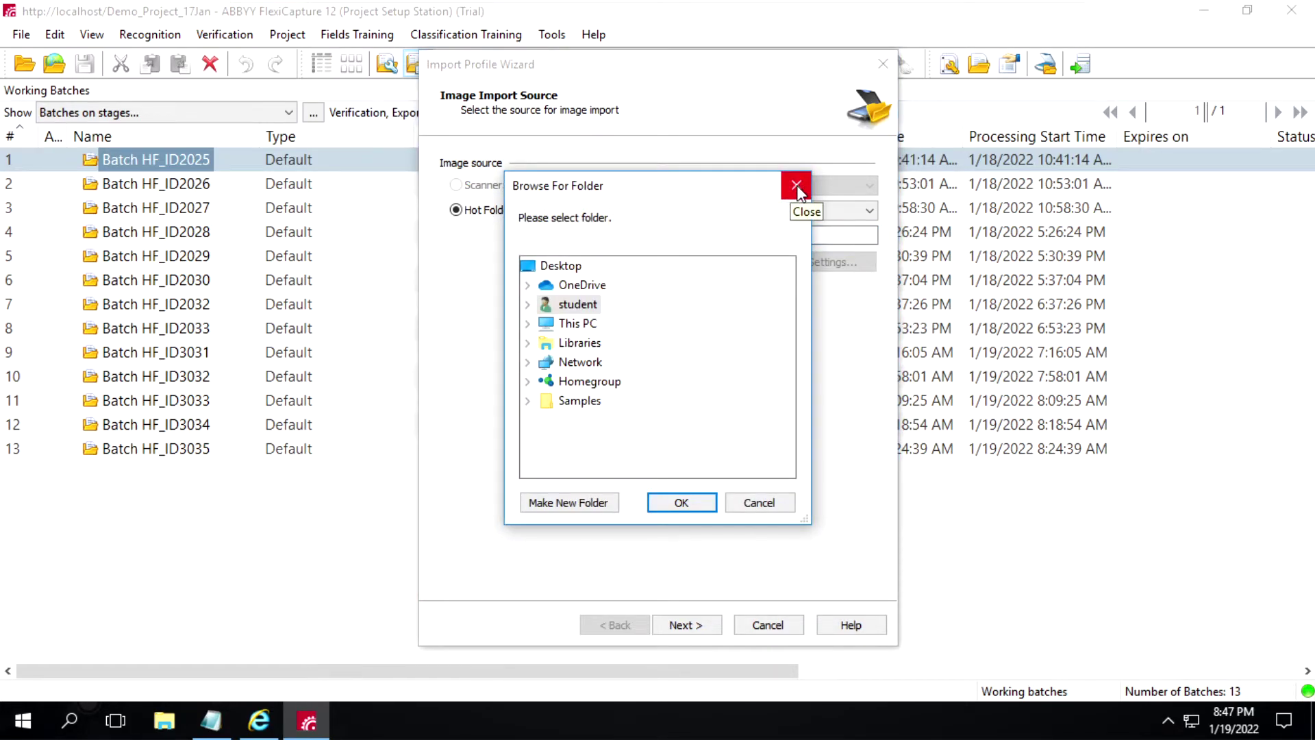
double_click(577, 322)
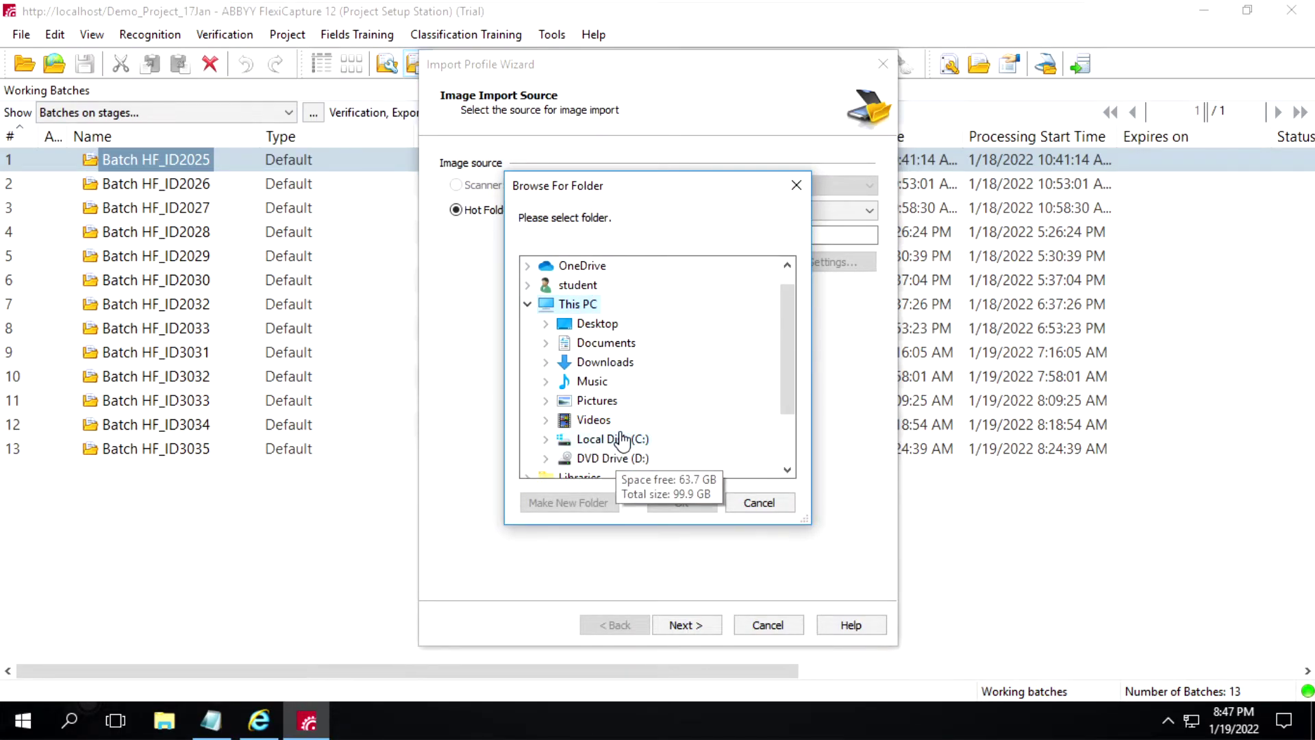
left_click(604, 388)
left_click(602, 401)
left_click(681, 502)
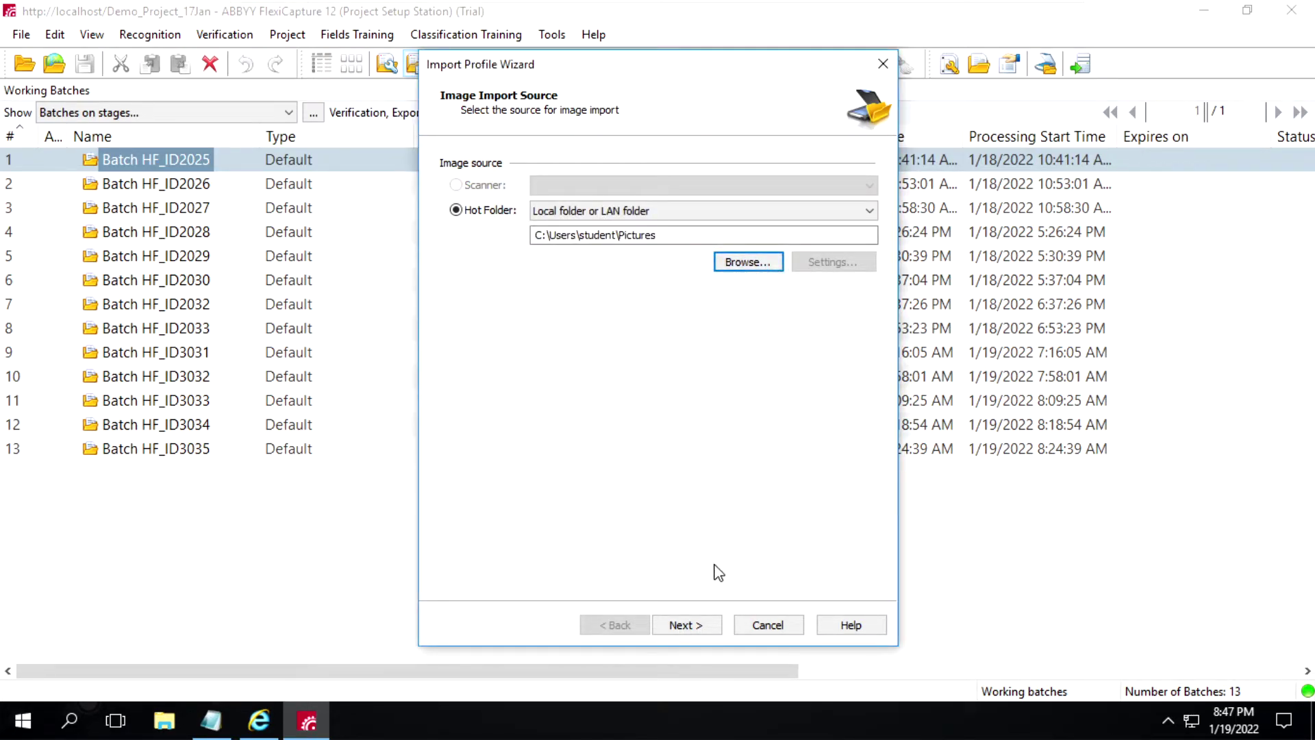
left_click(685, 624)
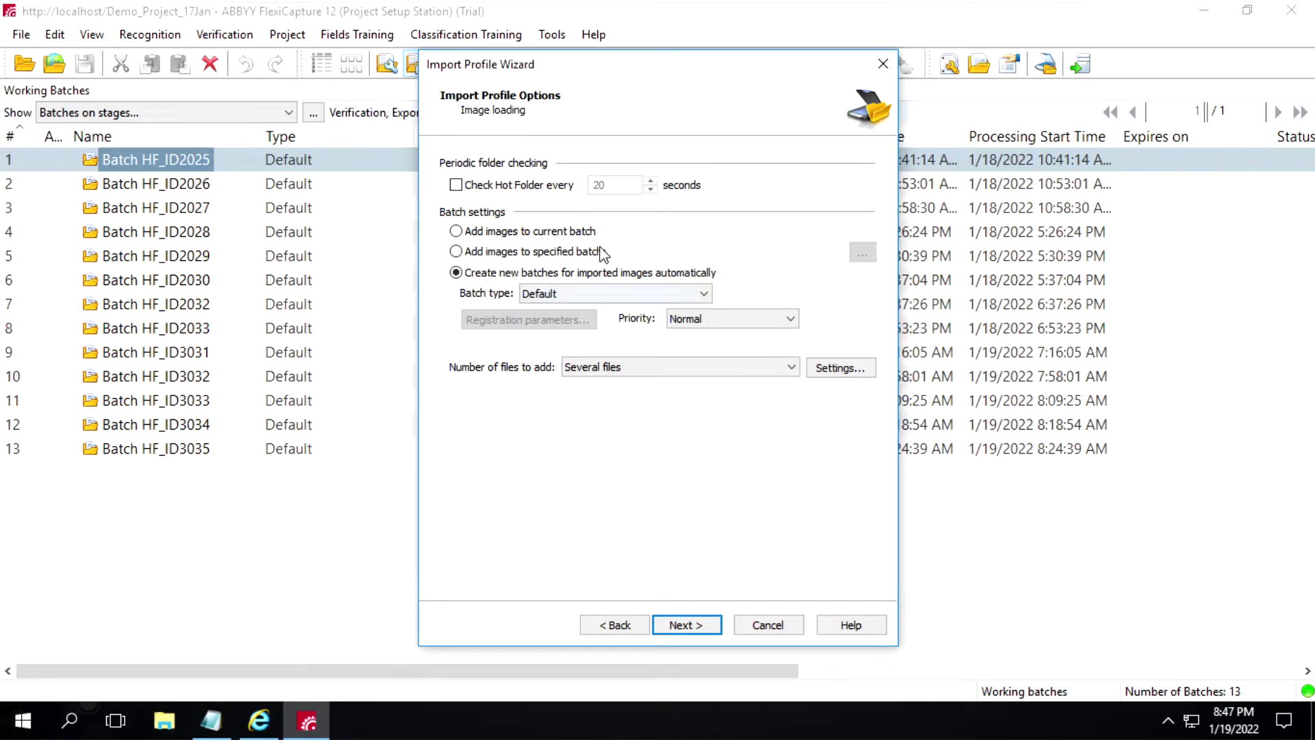
- Step through to the Processed and Exceptions purge folders, then cancel the profile and close the list
left_click(682, 625)
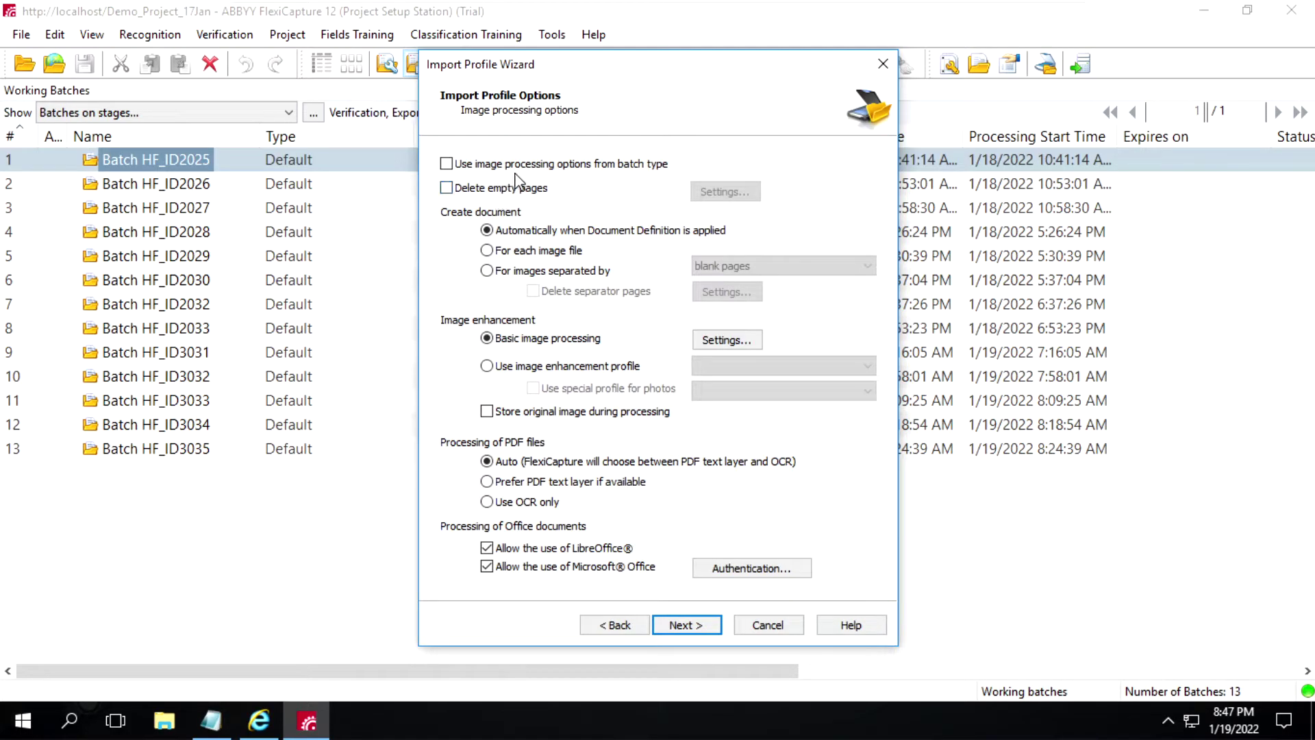
left_click(682, 625)
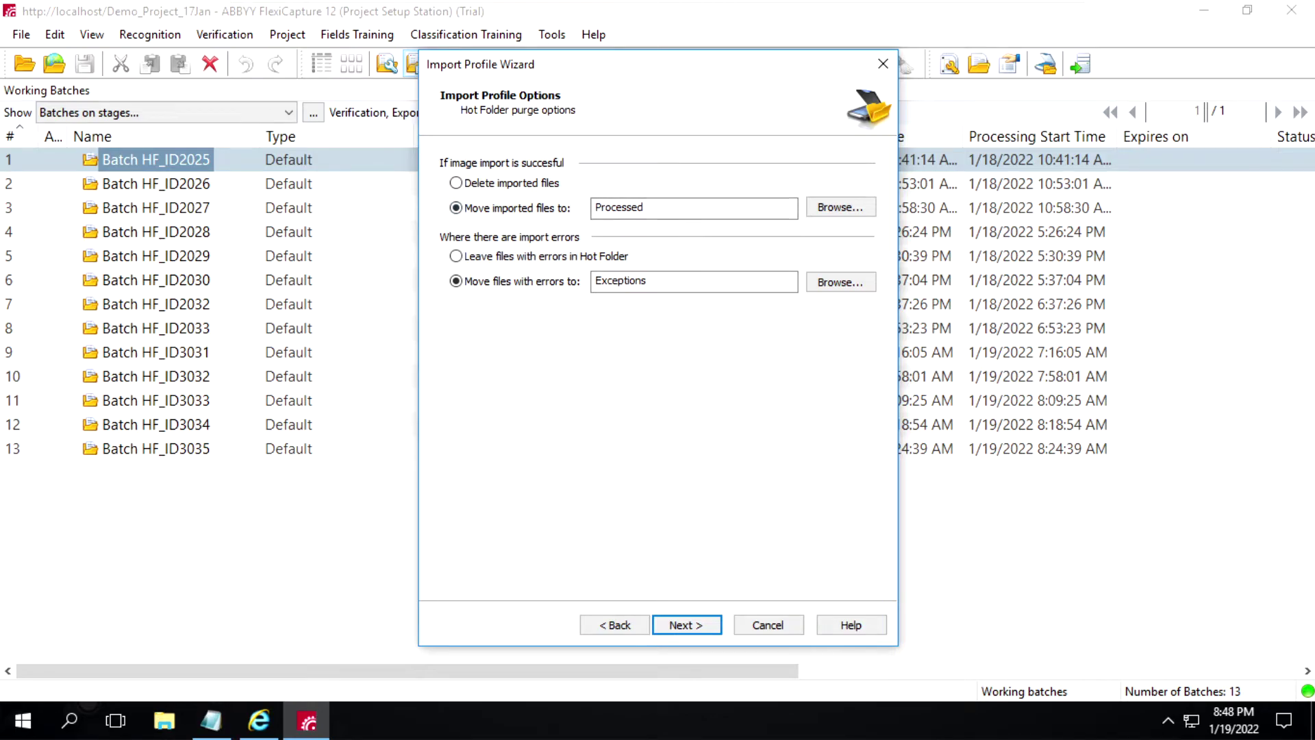
left_click_drag(648, 208, 575, 209)
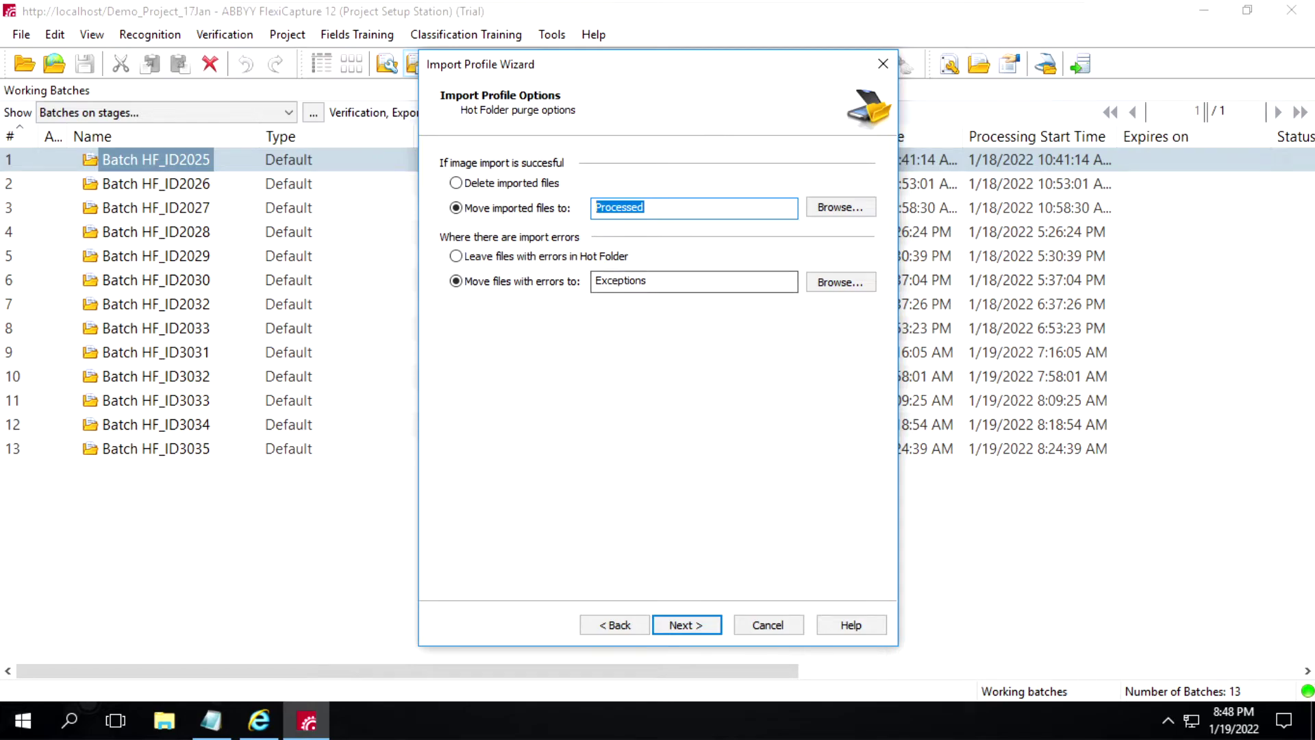
left_click_drag(647, 281, 572, 281)
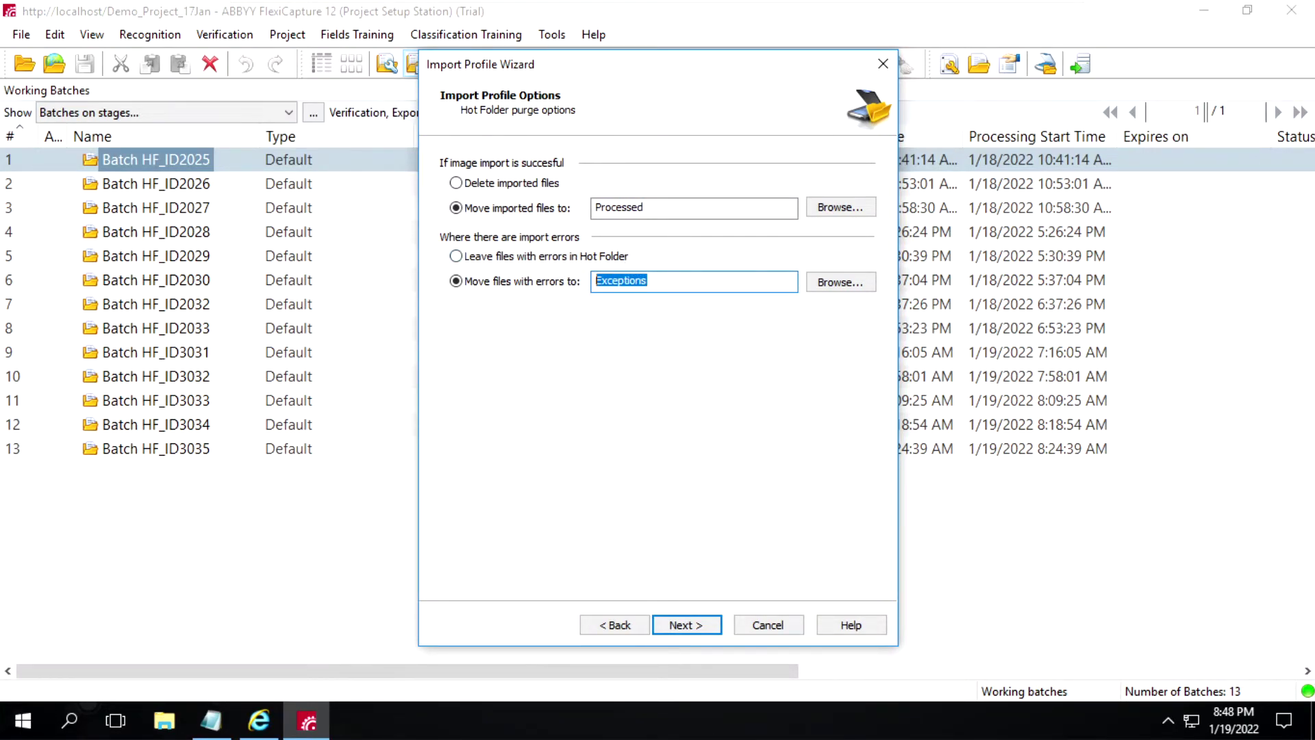
left_click(701, 624)
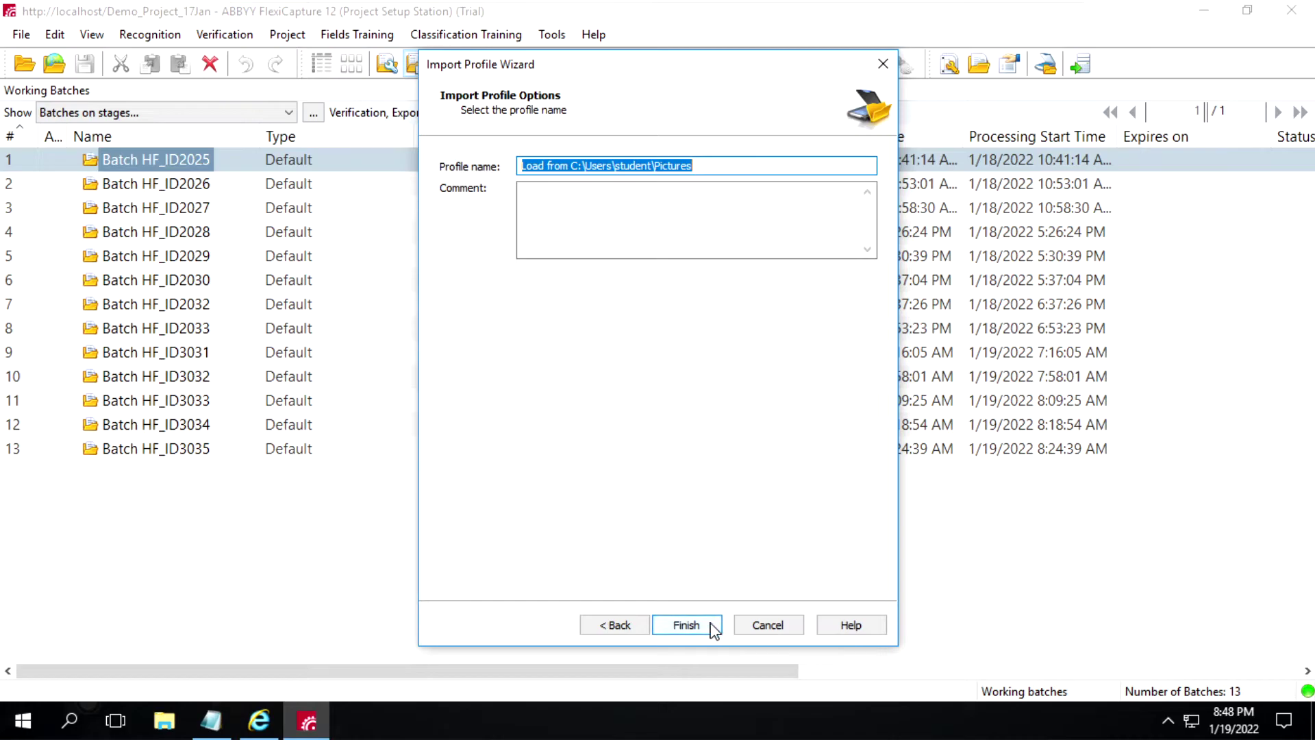
left_click(765, 629)
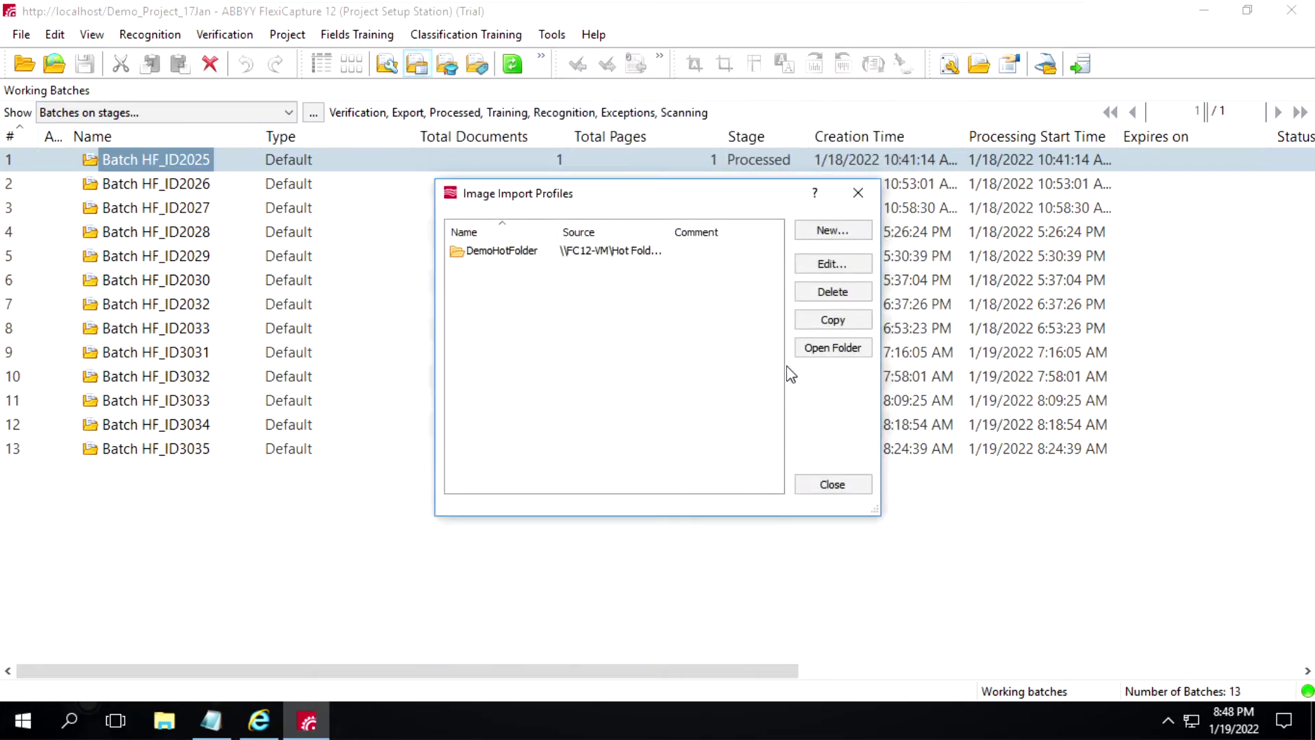
left_click(860, 192)
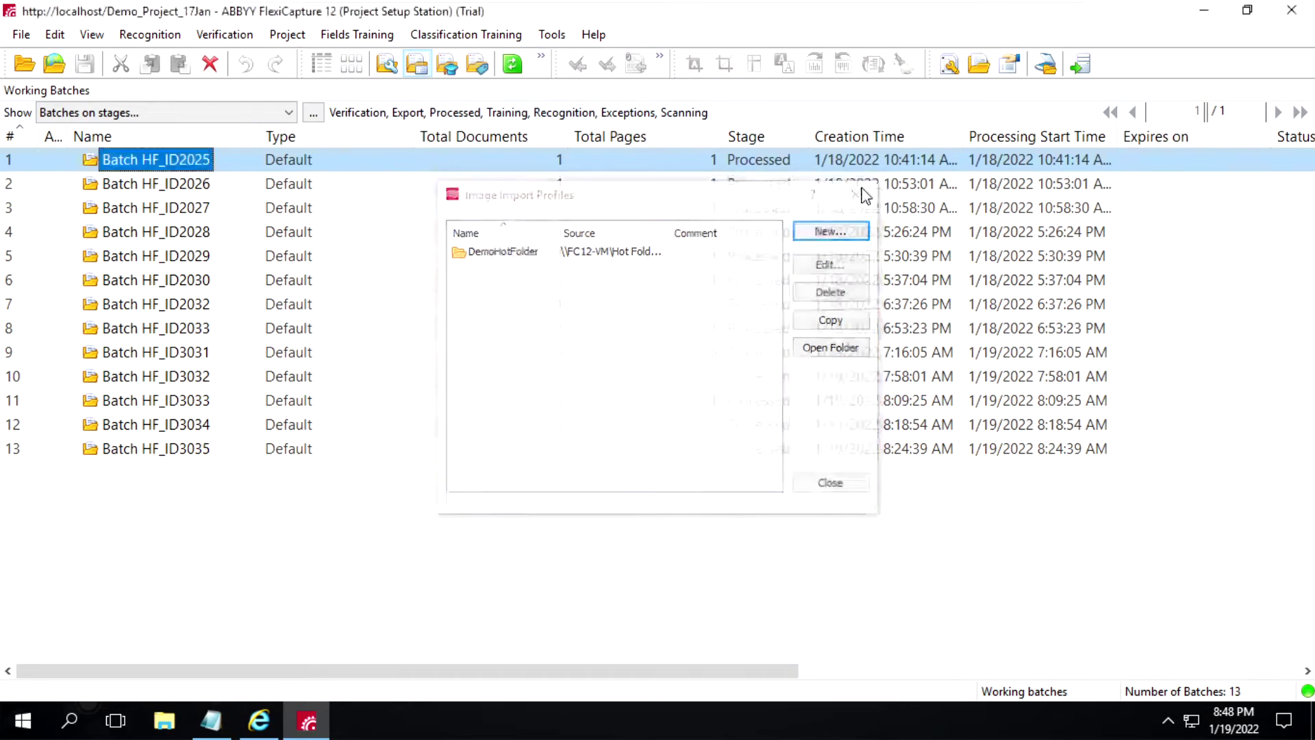
- Discard the Test definition's changes in Document Definitions, confirm, and close the list
left_click(294, 36)
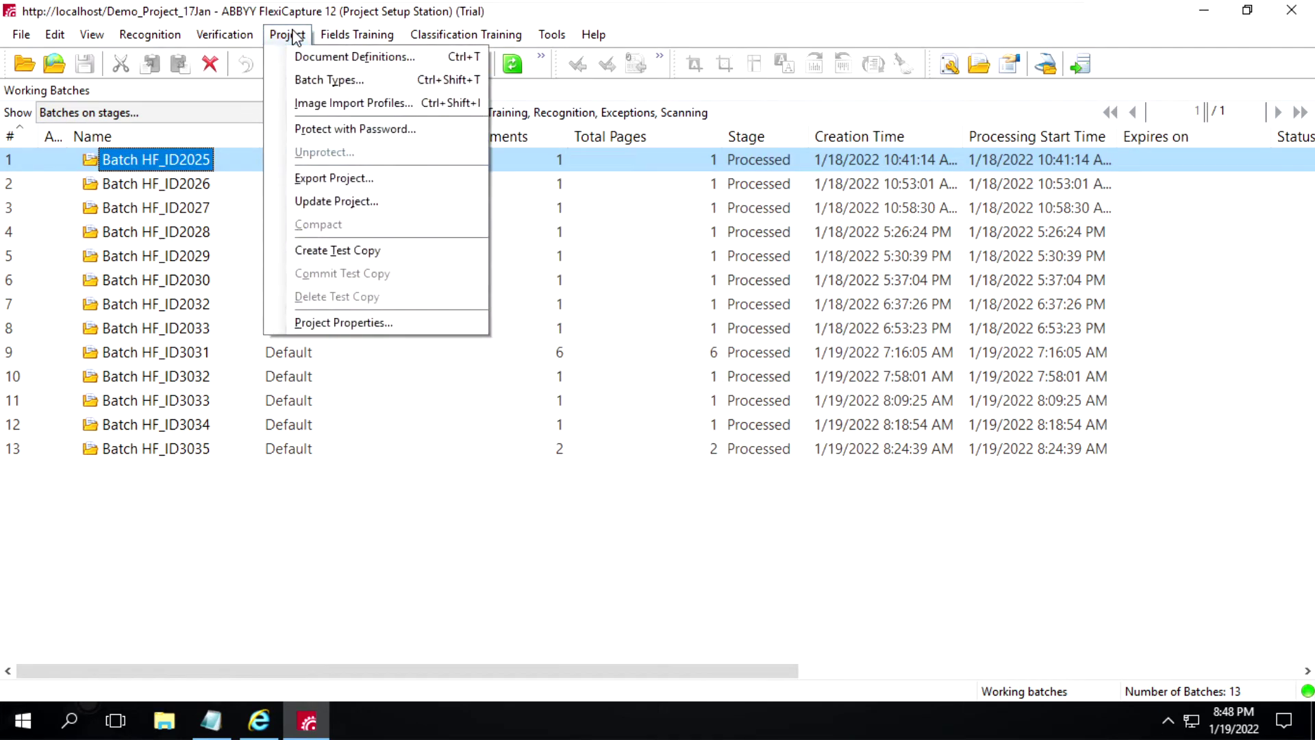
left_click(344, 55)
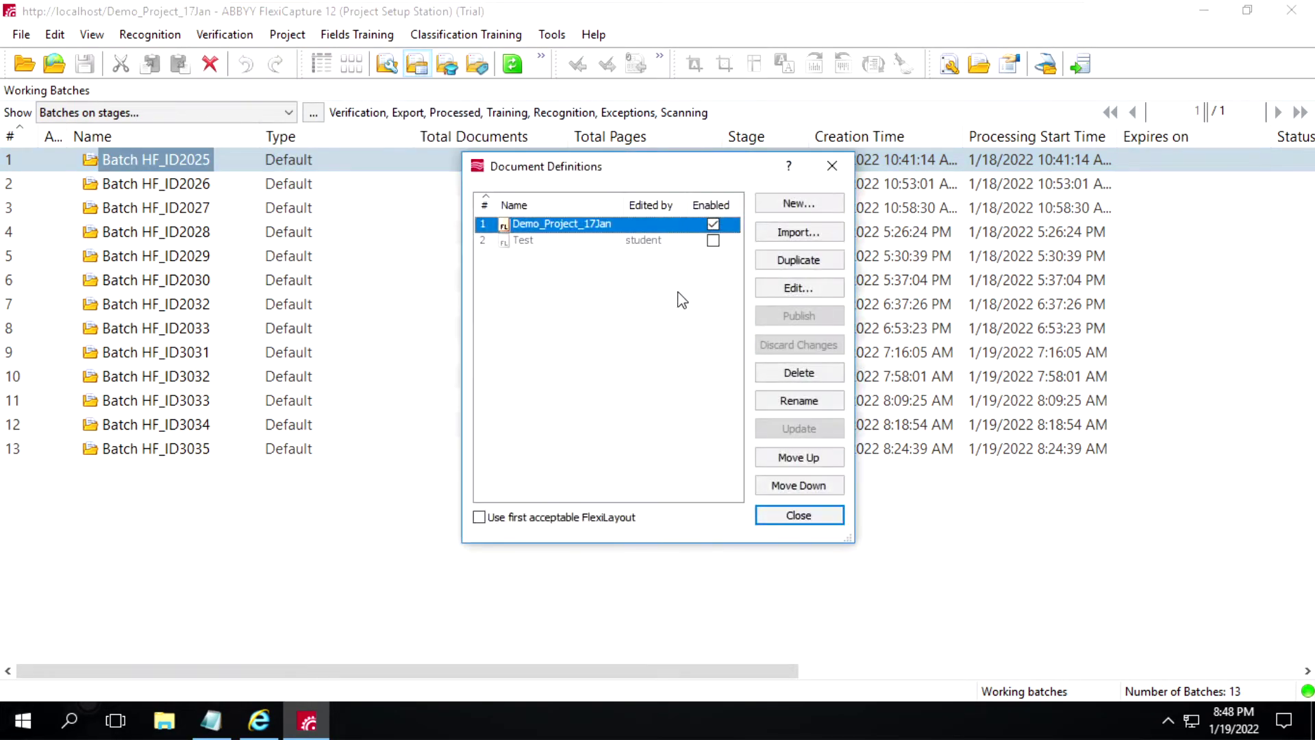
left_click(643, 245)
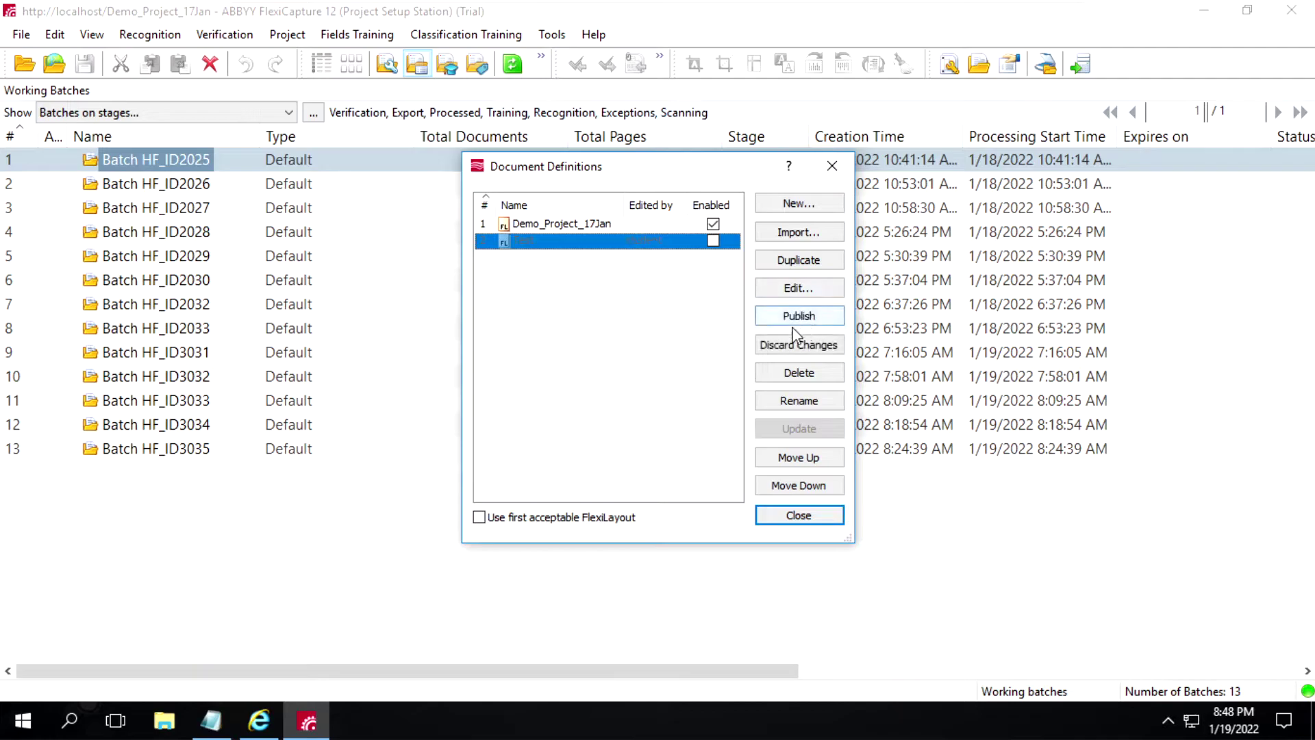
left_click(787, 346)
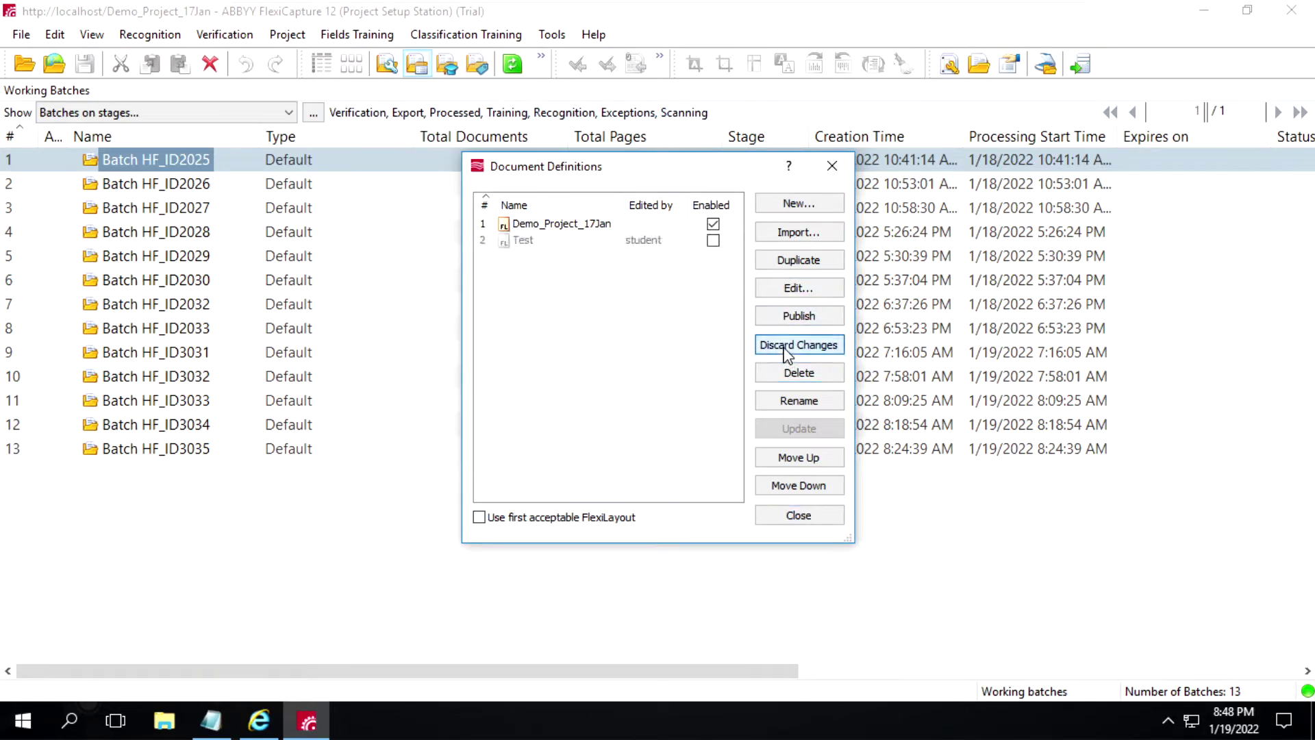
left_click(613, 408)
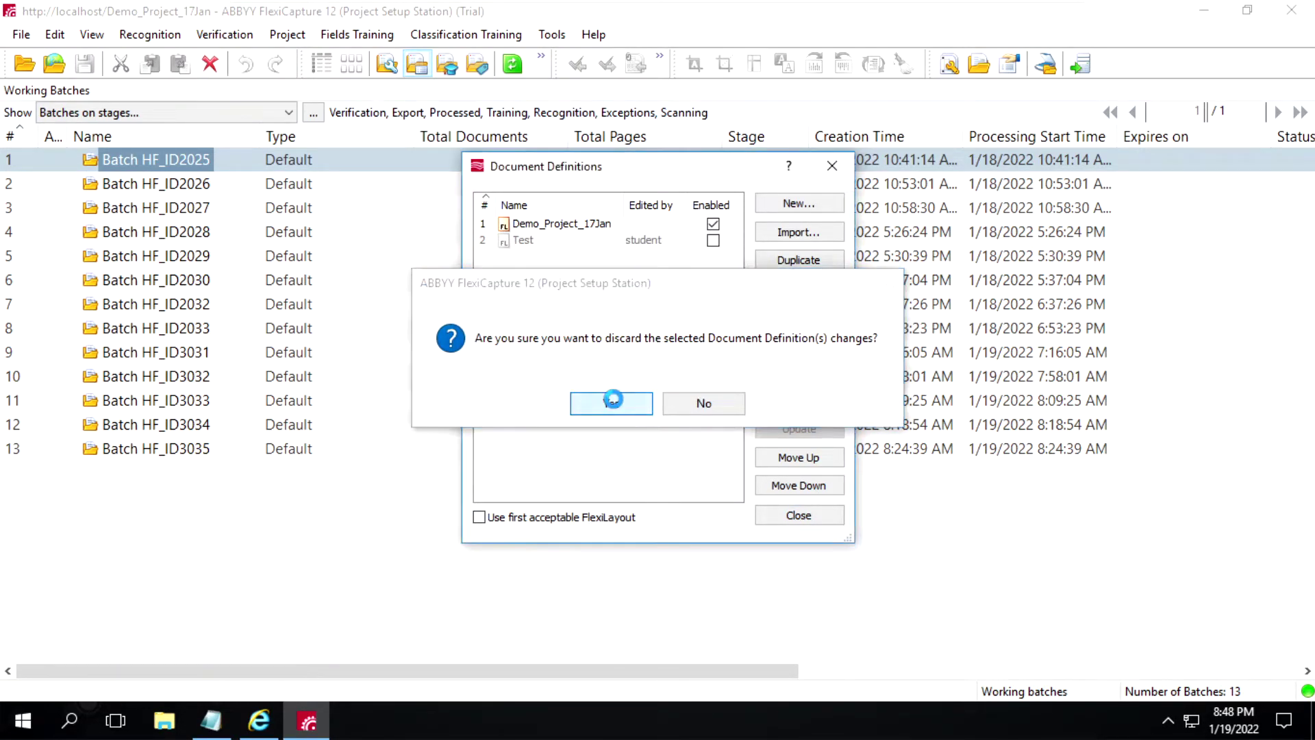
left_click(596, 226)
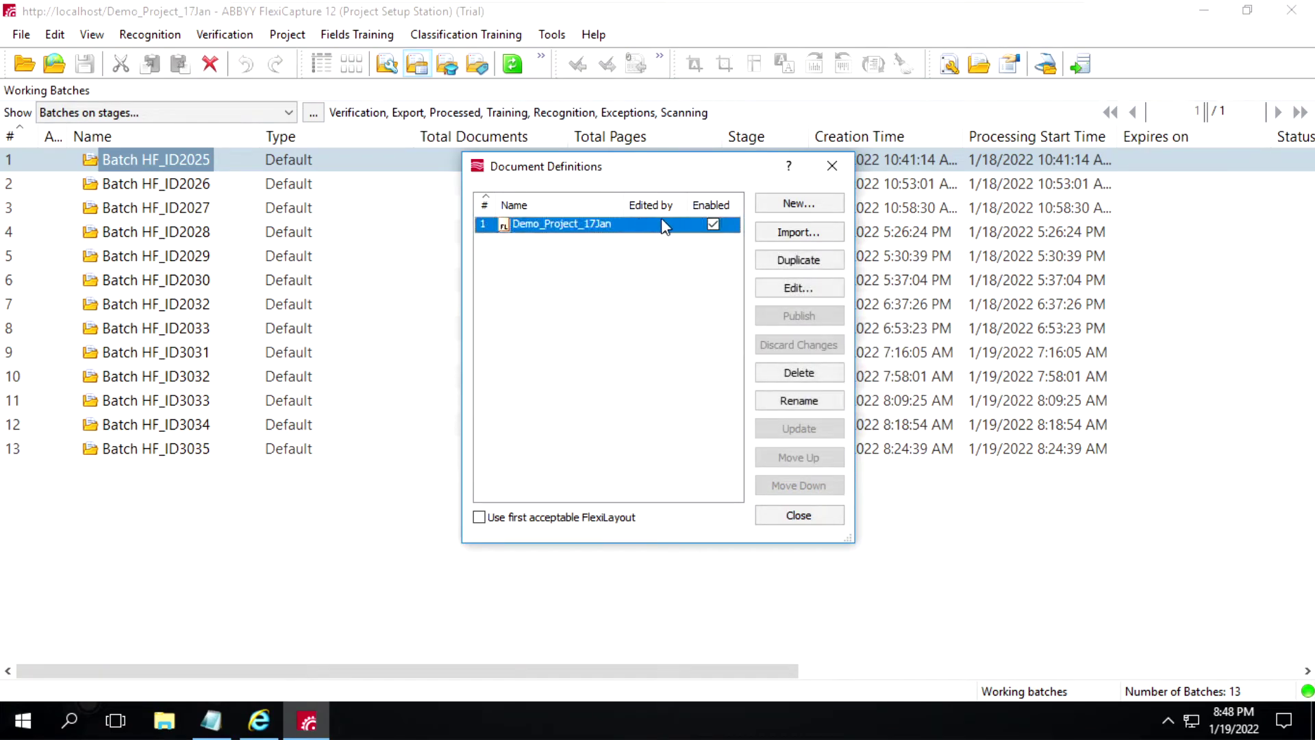
left_click(832, 166)
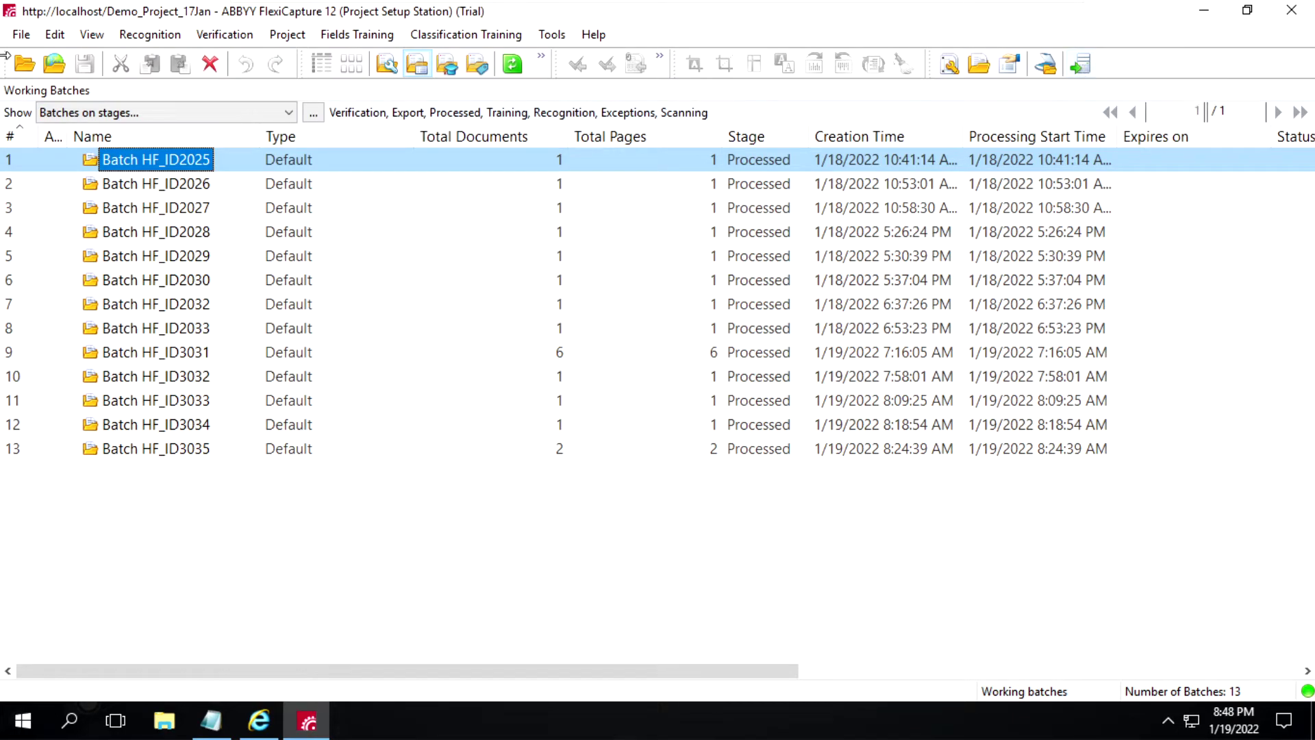
- Look through the File, Recognition and Edit menus, then bring up the Demo_Project_17Jan Projects page
left_click(23, 35)
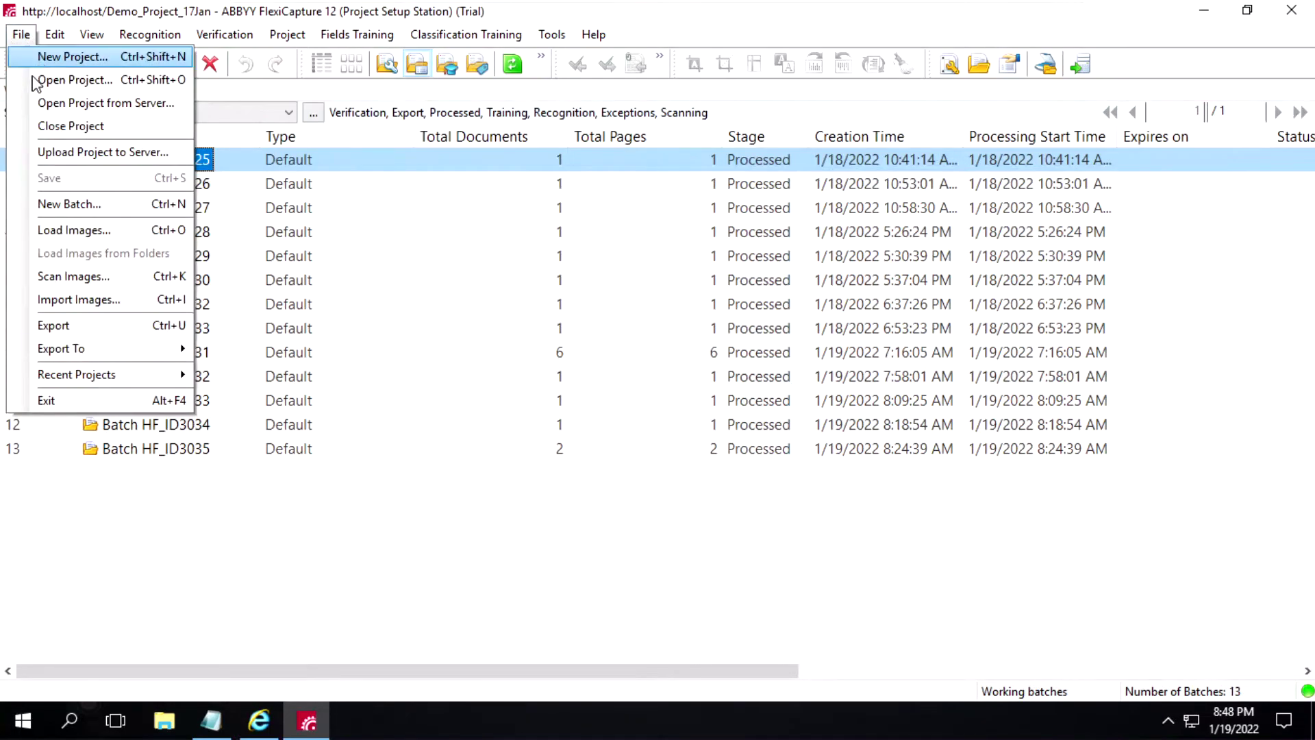
left_click(21, 34)
left_click(21, 35)
key("alt+r")
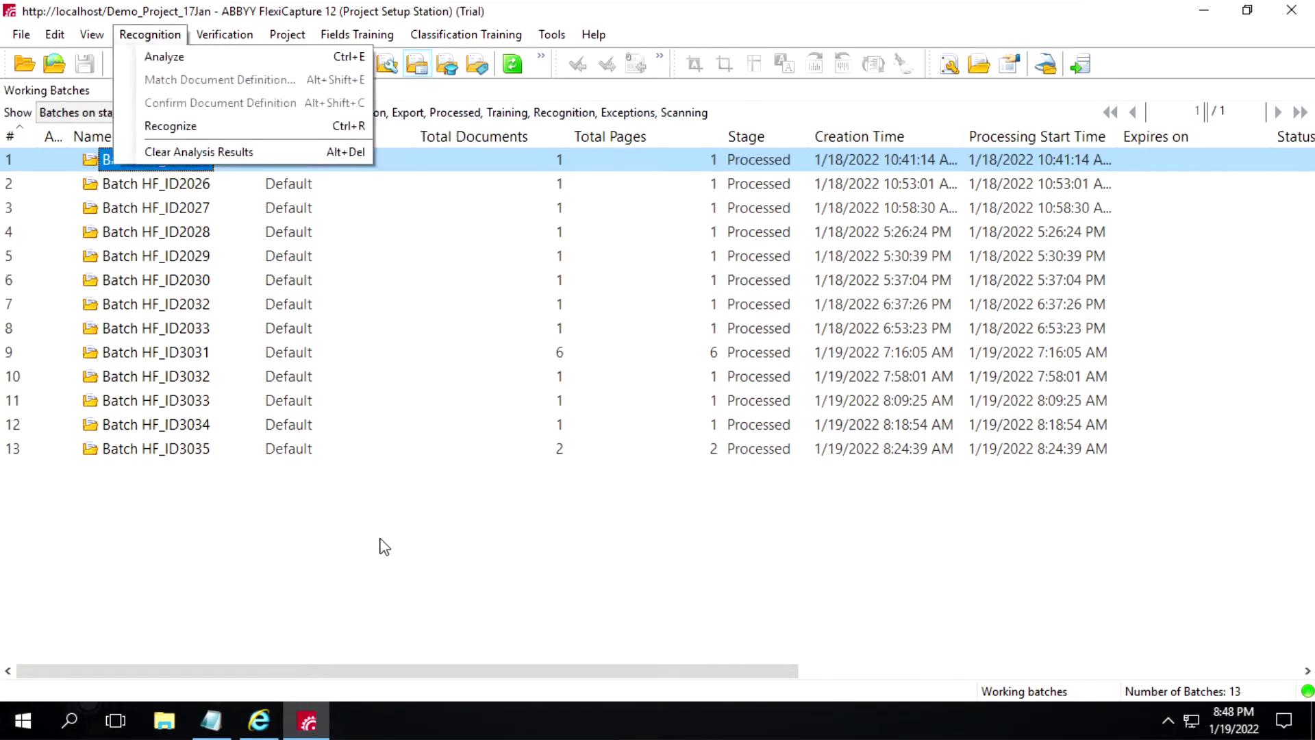
key("Left")
key("Left")
left_click(258, 725)
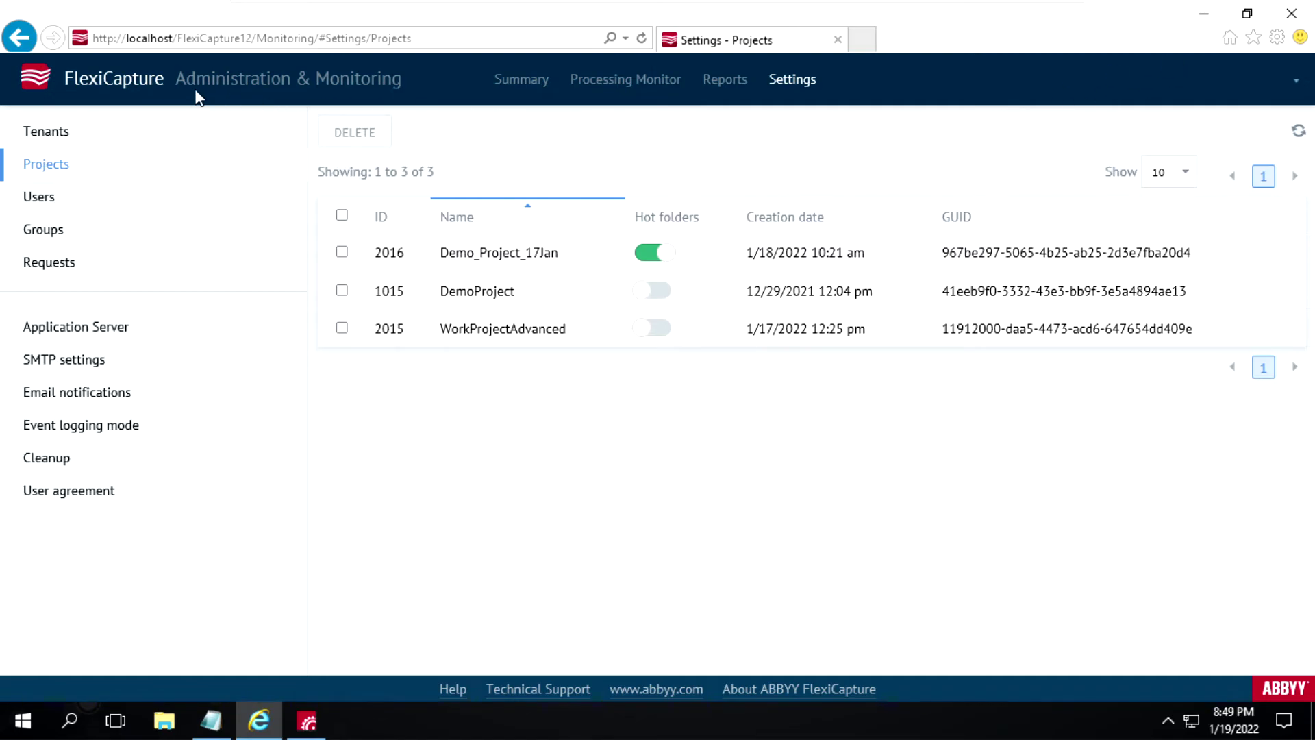
- Minimize the browser, search 'admin' in Start, and minimize the VM Player window
left_click(1208, 13)
left_click(71, 727)
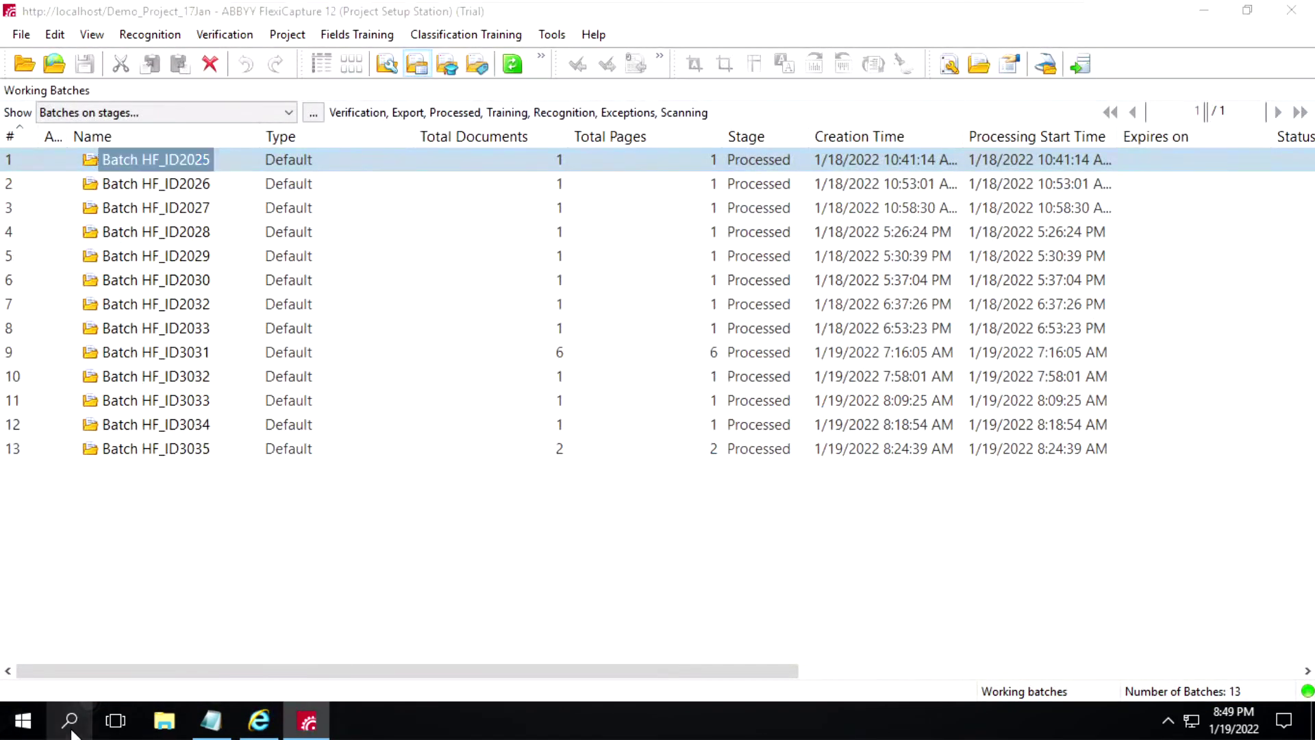
type("a")
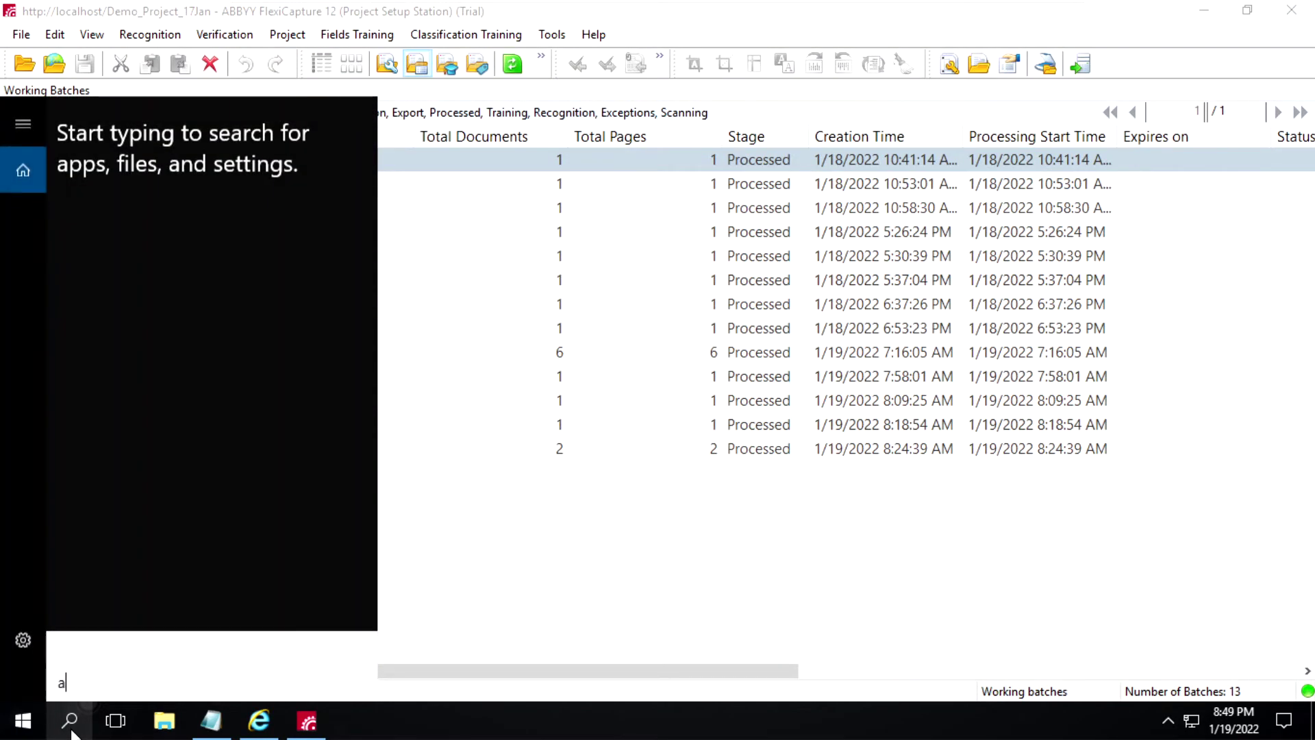
type("dmin")
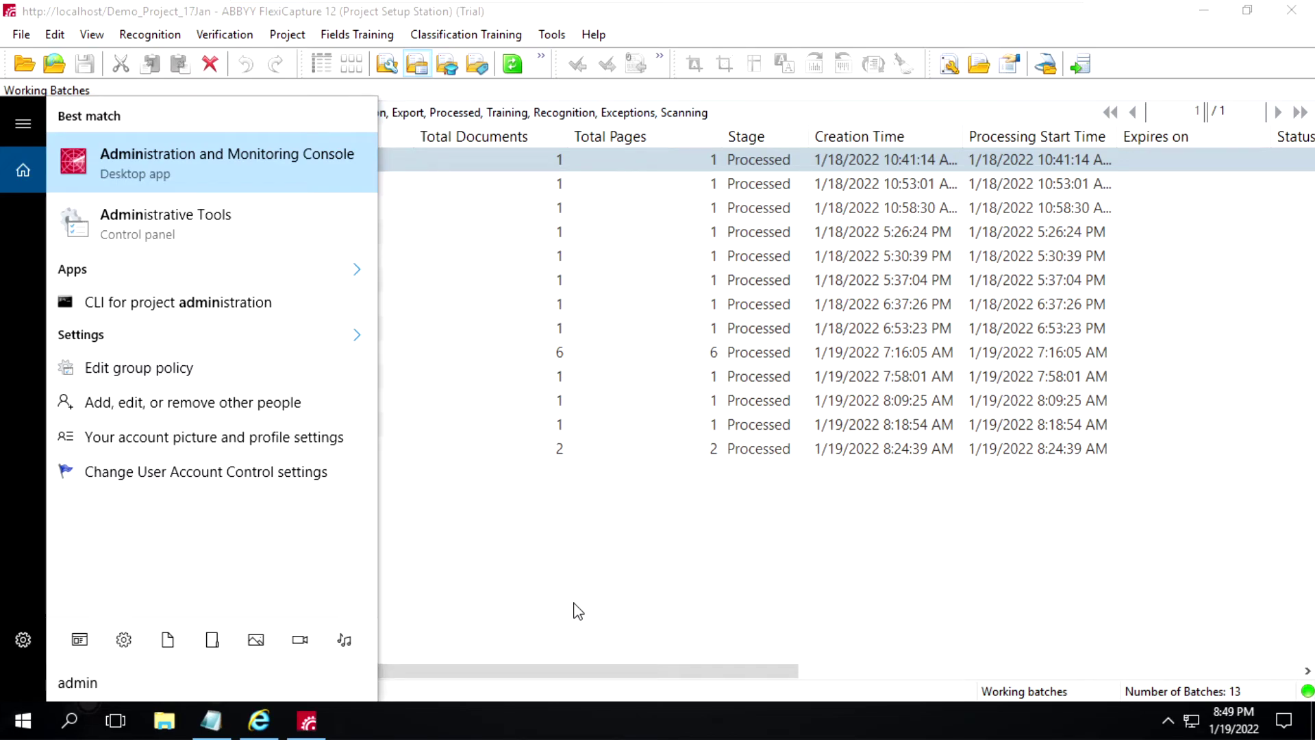
mouse_move(748, 7)
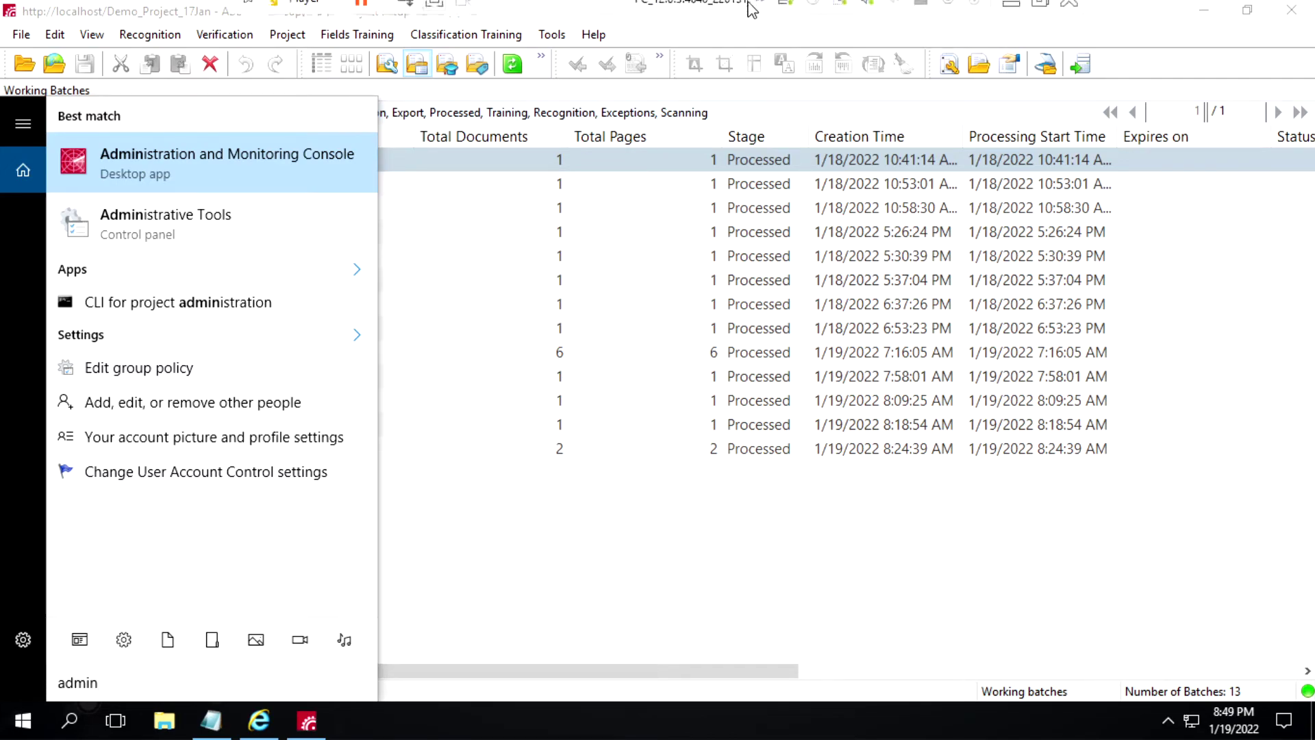
left_click(1011, 10)
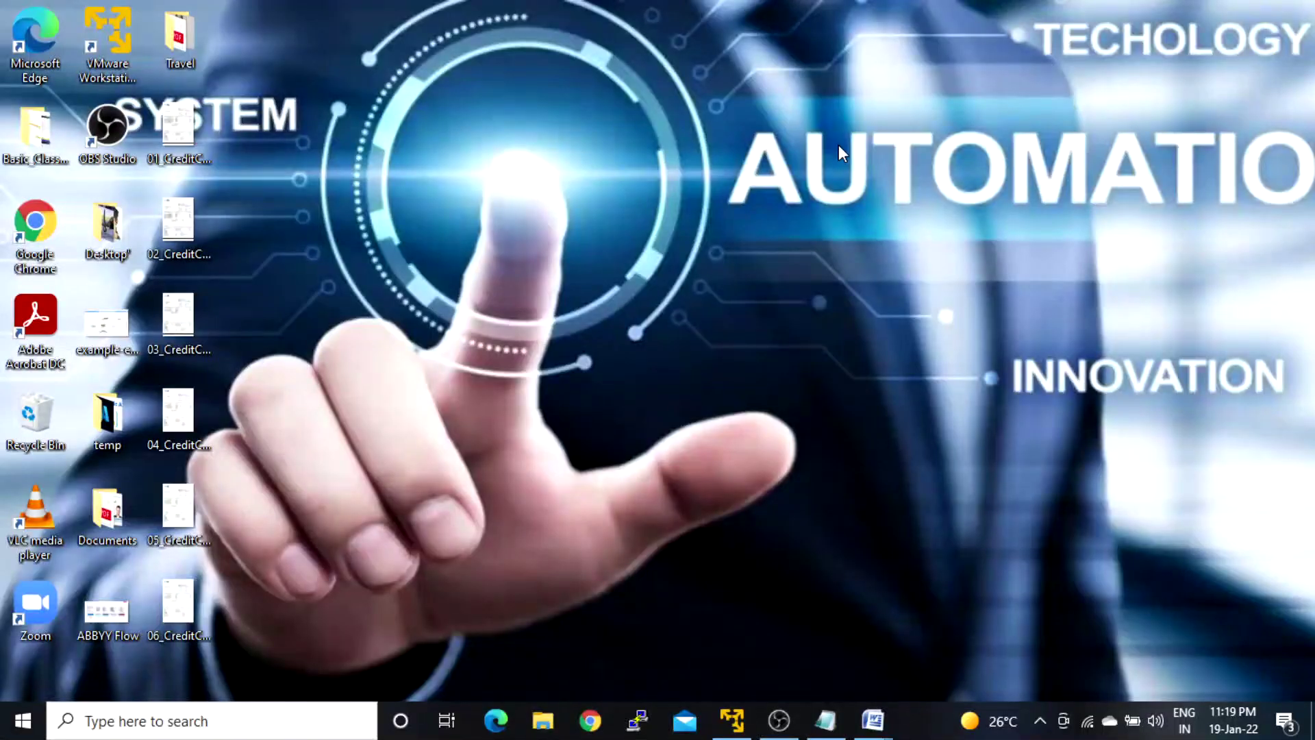
left_click(824, 721)
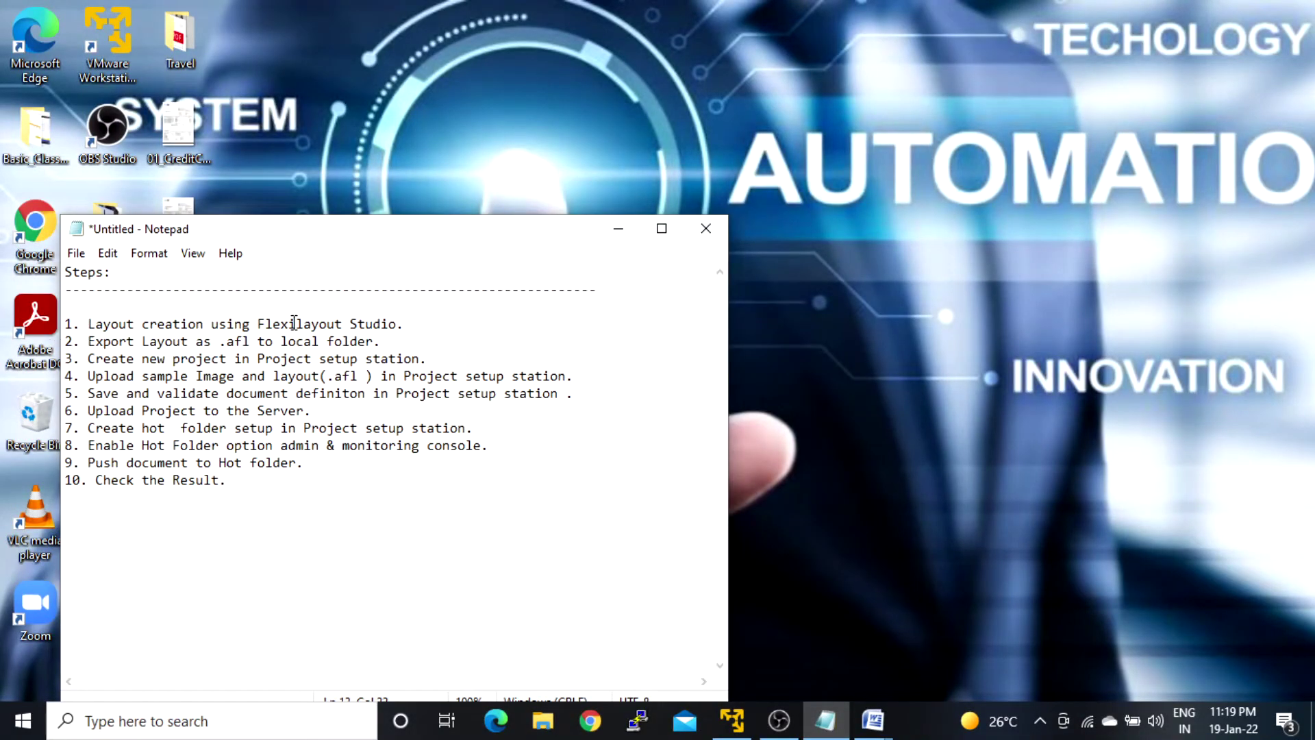
left_click_drag(436, 322, 164, 315)
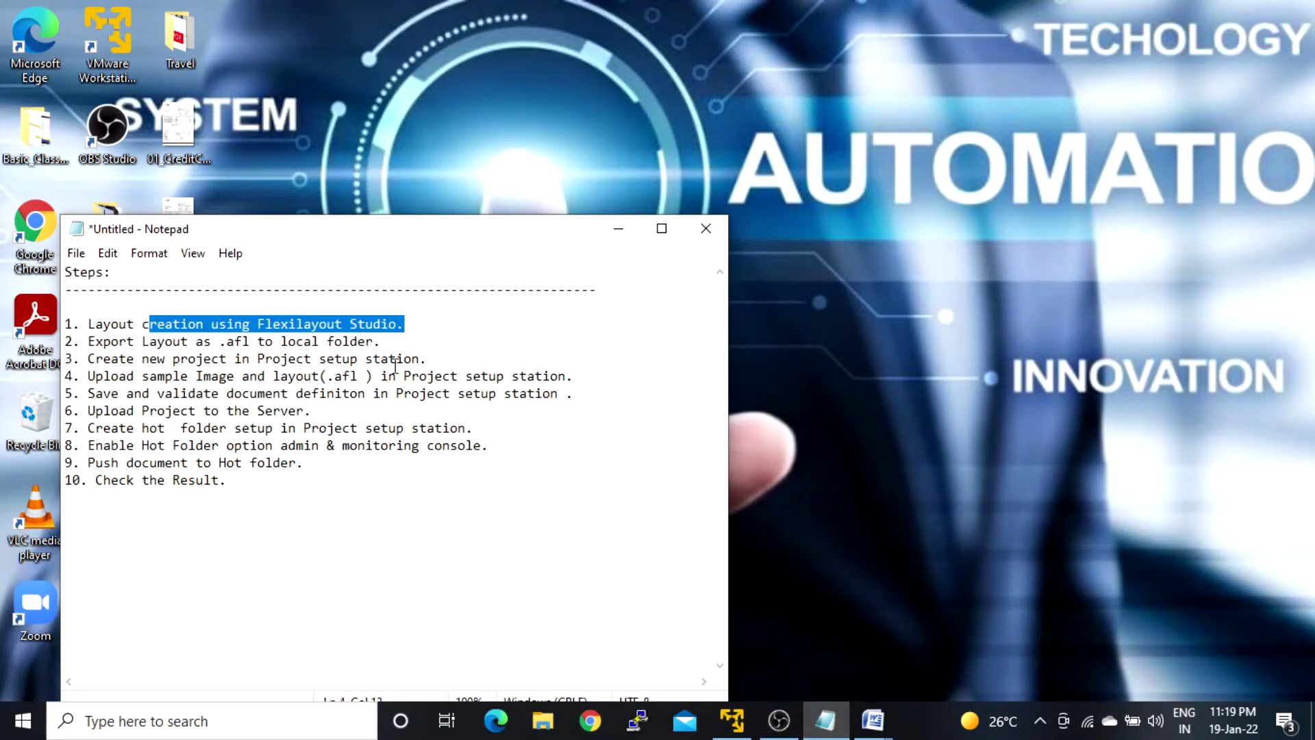
left_click_drag(380, 340, 251, 339)
left_click_drag(424, 358, 135, 357)
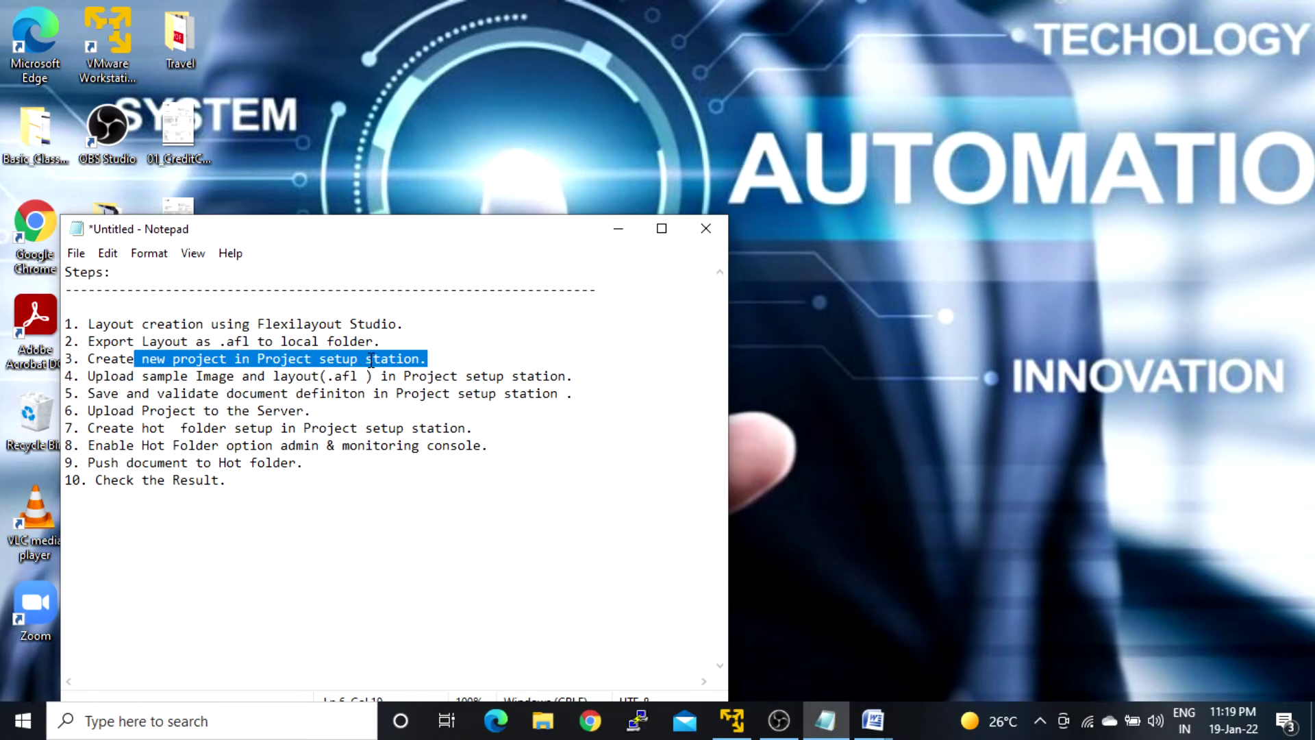
left_click_drag(95, 376, 558, 375)
left_click(592, 387)
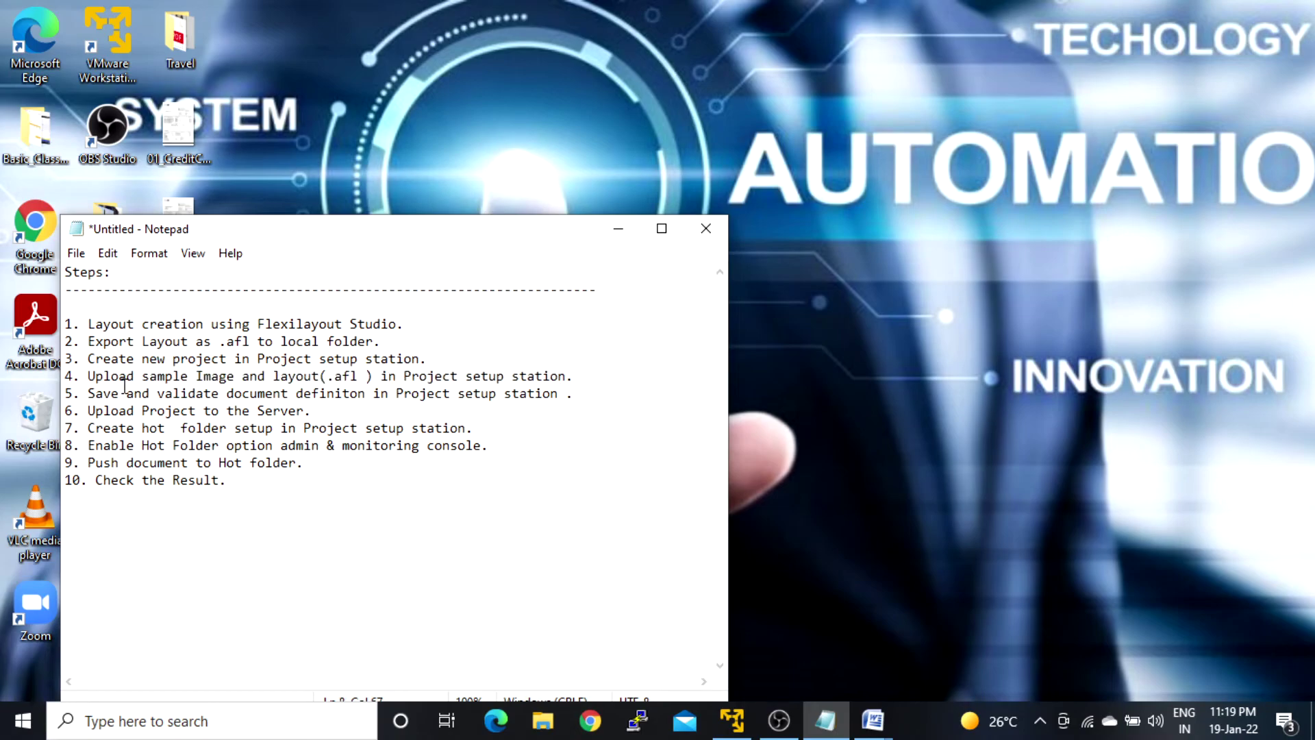
left_click_drag(102, 392, 242, 394)
left_click_drag(95, 410, 277, 409)
left_click_drag(104, 428, 341, 428)
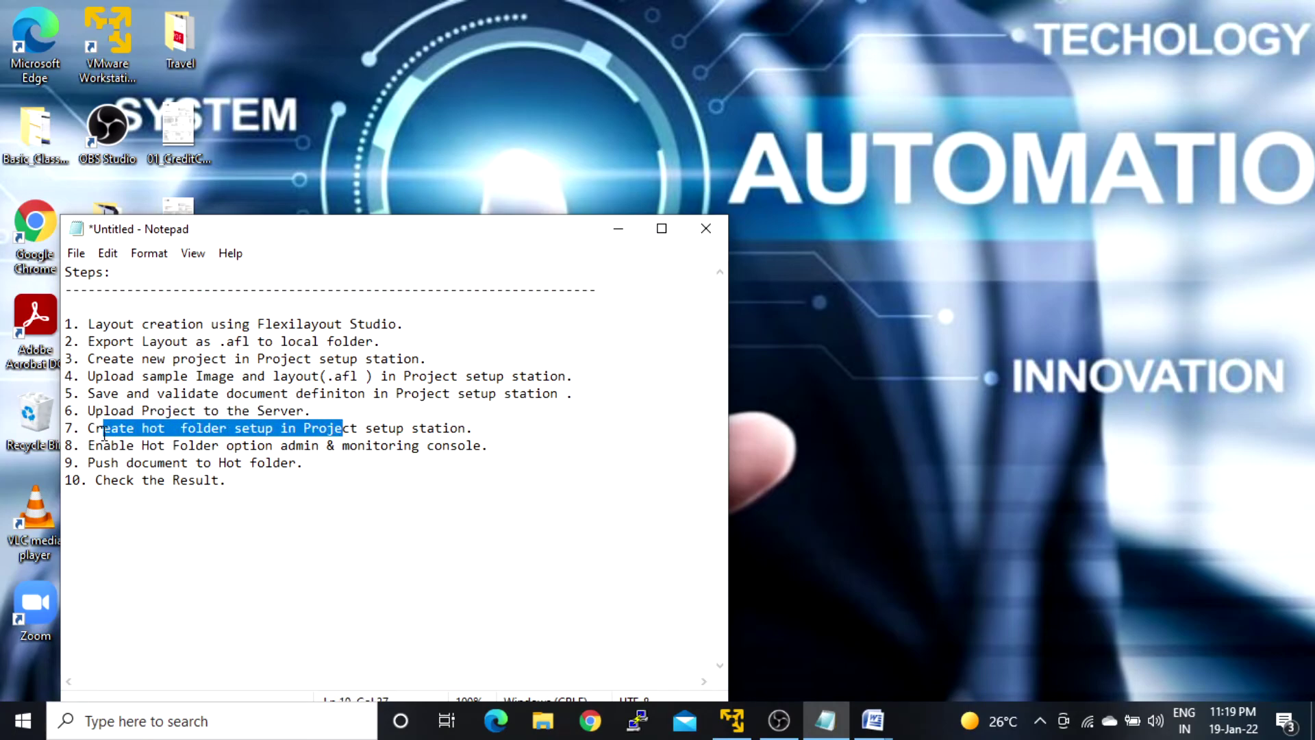
left_click_drag(488, 446, 128, 446)
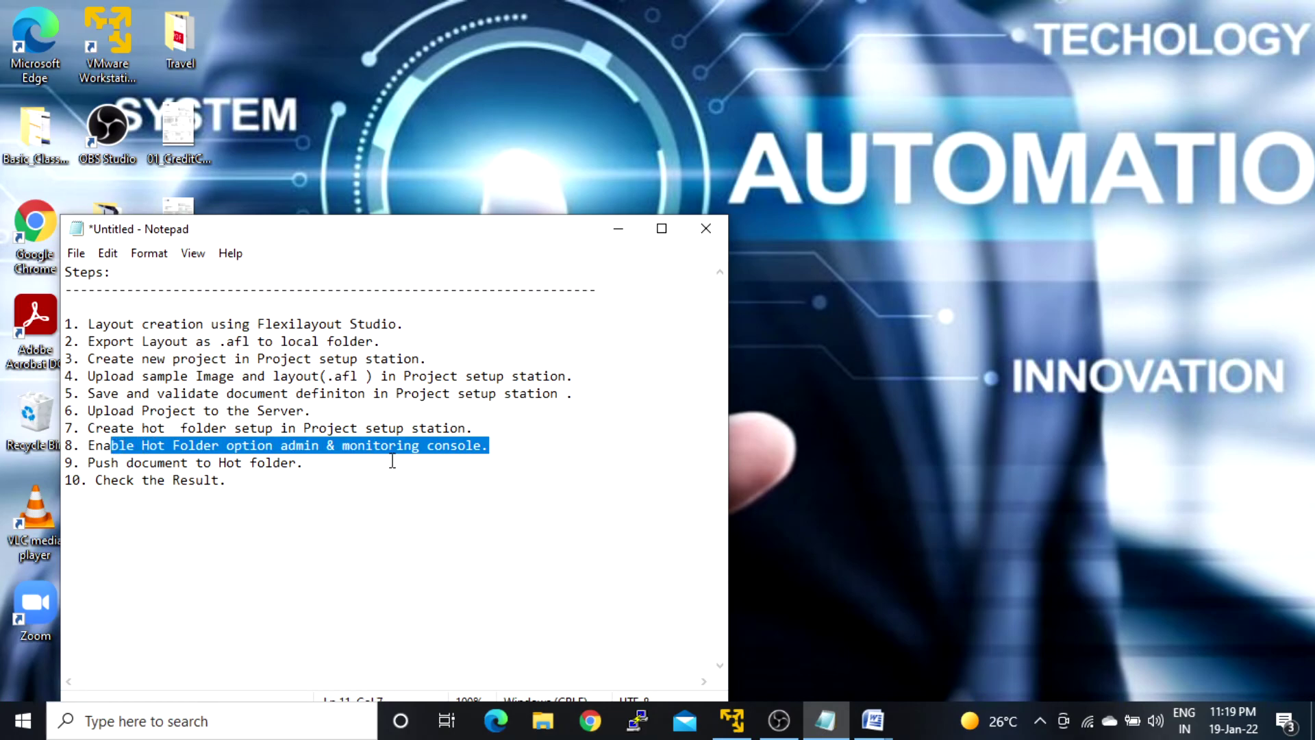
left_click_drag(321, 467, 127, 466)
left_click_drag(243, 489, 49, 334)
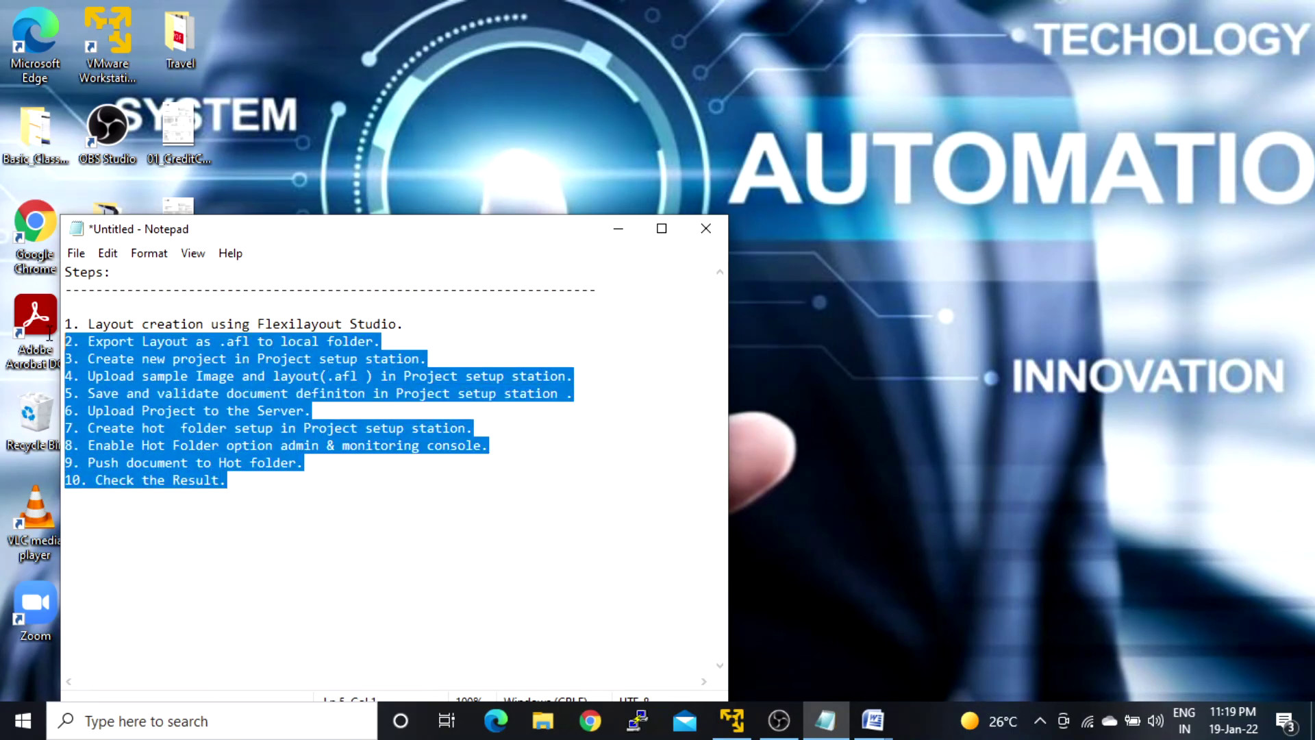
left_click(413, 550)
left_click(621, 229)
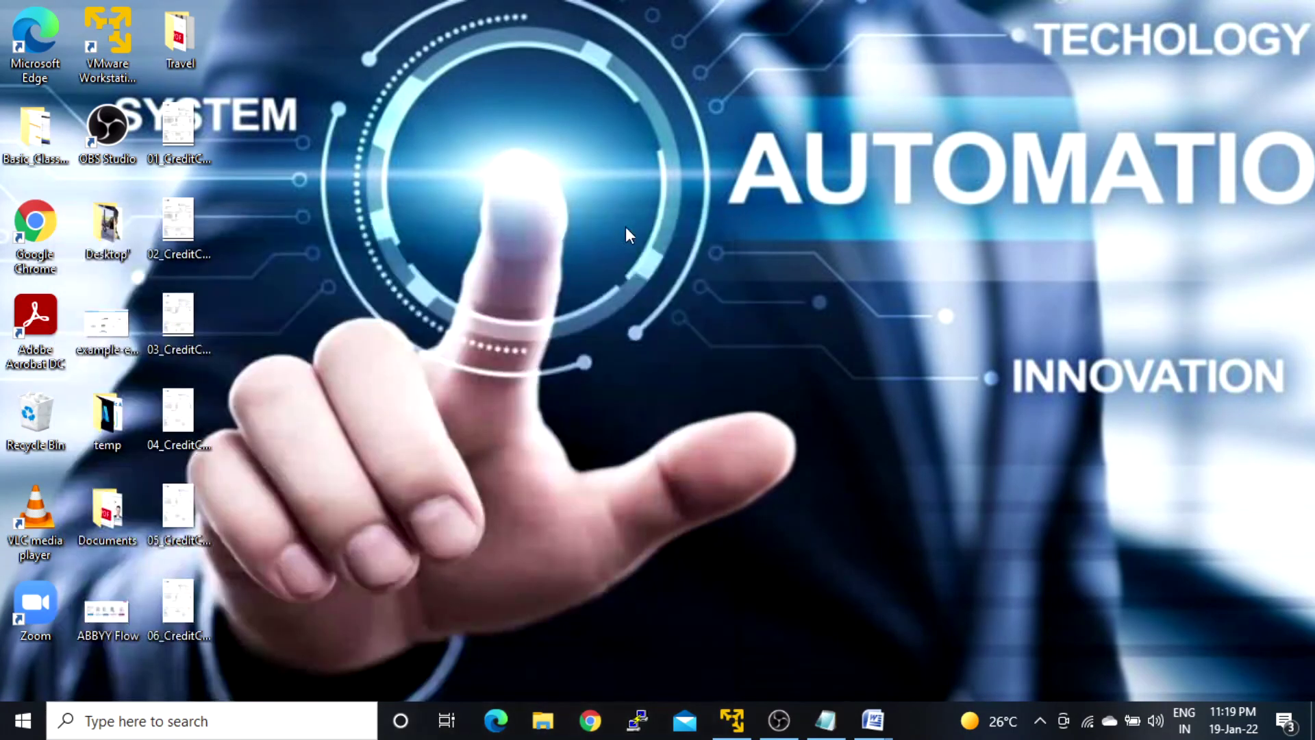